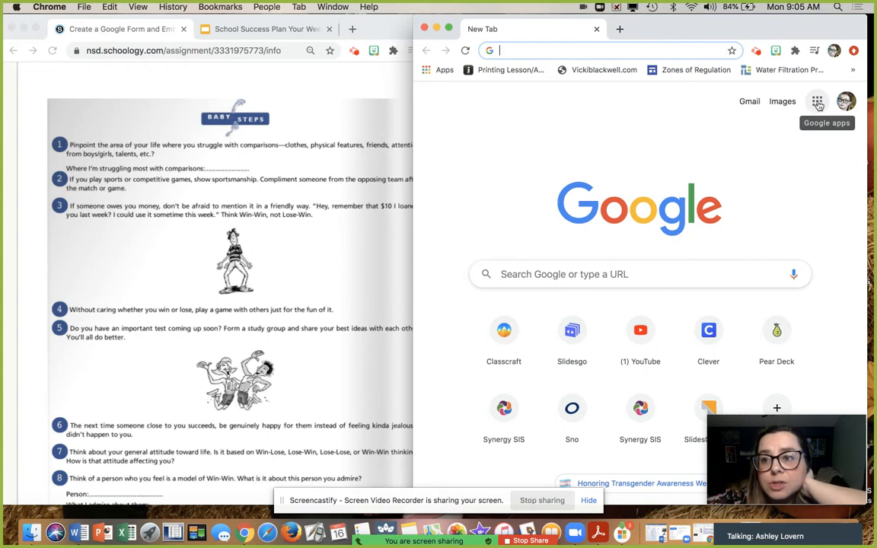
# Open Google Drive in the new tab and create a blank Google Form.
pyautogui.click(818, 104)
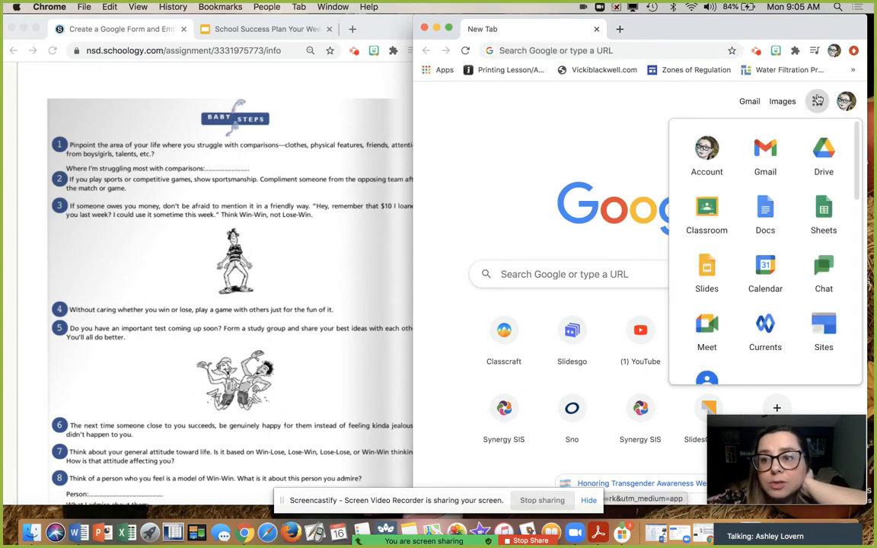
pyautogui.click(830, 155)
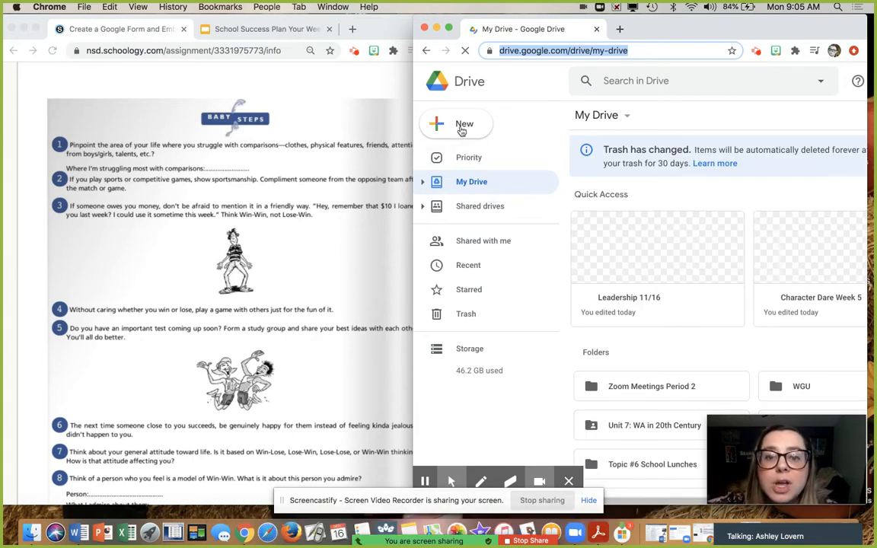
pyautogui.click(461, 131)
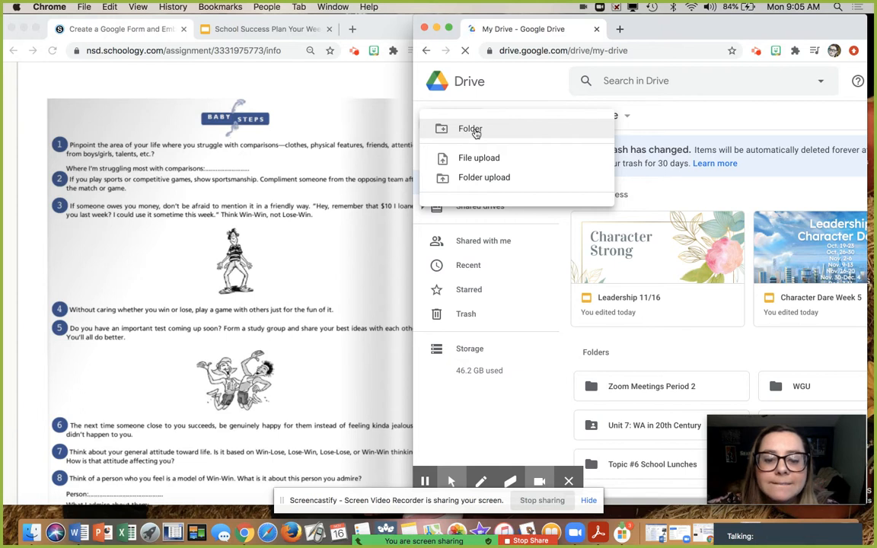
pyautogui.click(506, 94)
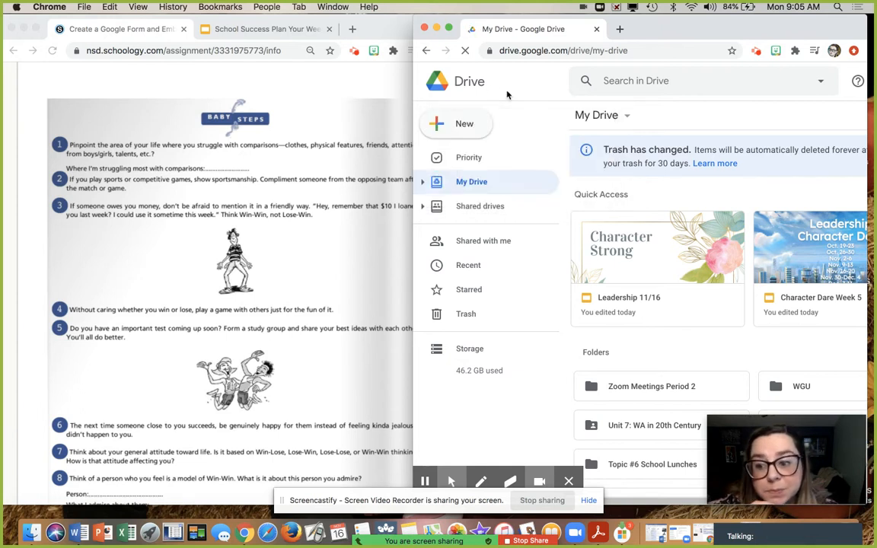
pyautogui.click(463, 126)
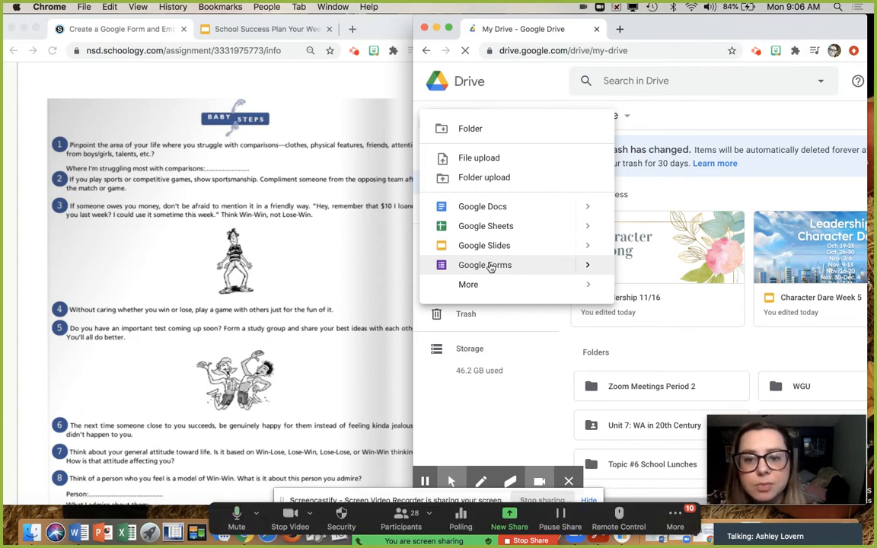
pyautogui.click(491, 266)
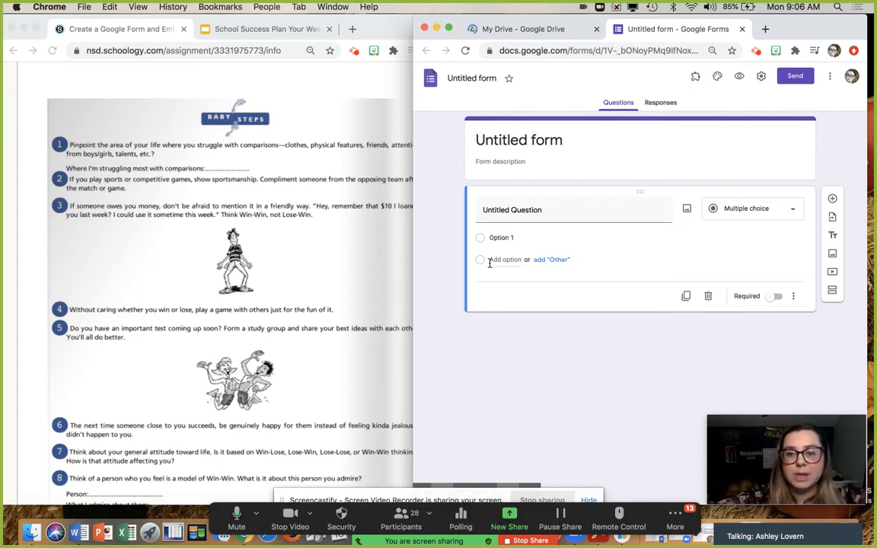
# Rename the form file to "Baby Steps" and apply the same name as the form's title.
pyautogui.click(460, 78)
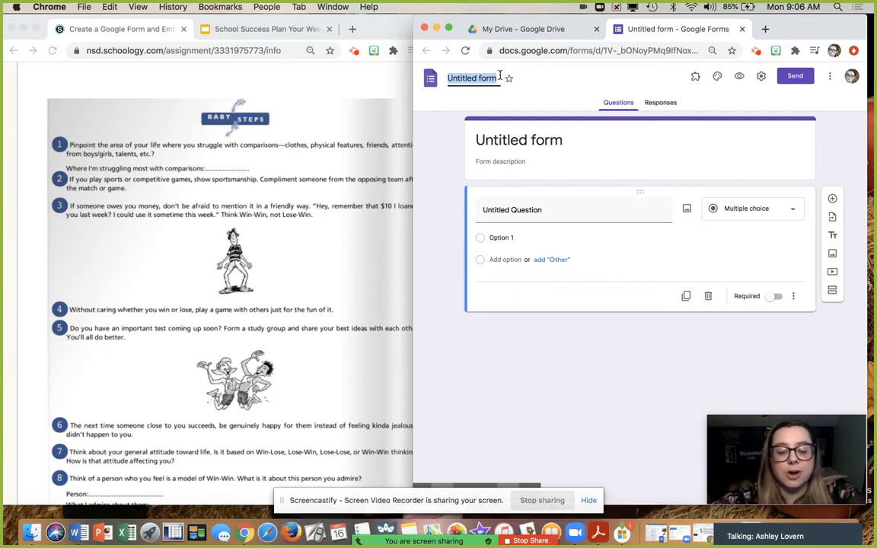
pyautogui.write('B')
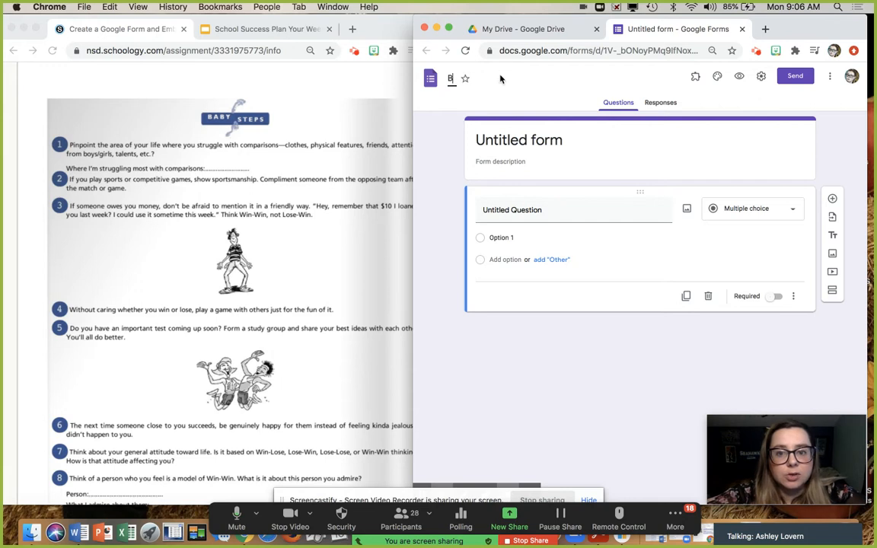
pyautogui.write('aby Steps')
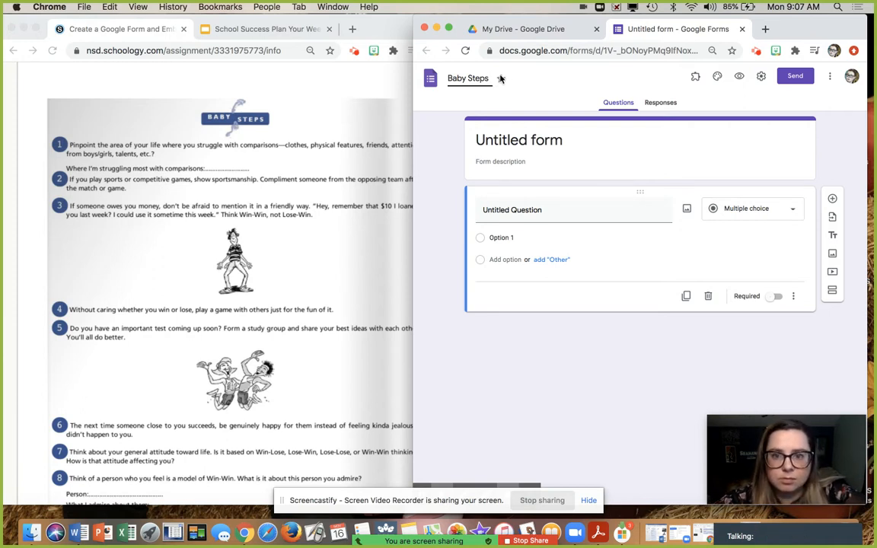
pyautogui.click(555, 141)
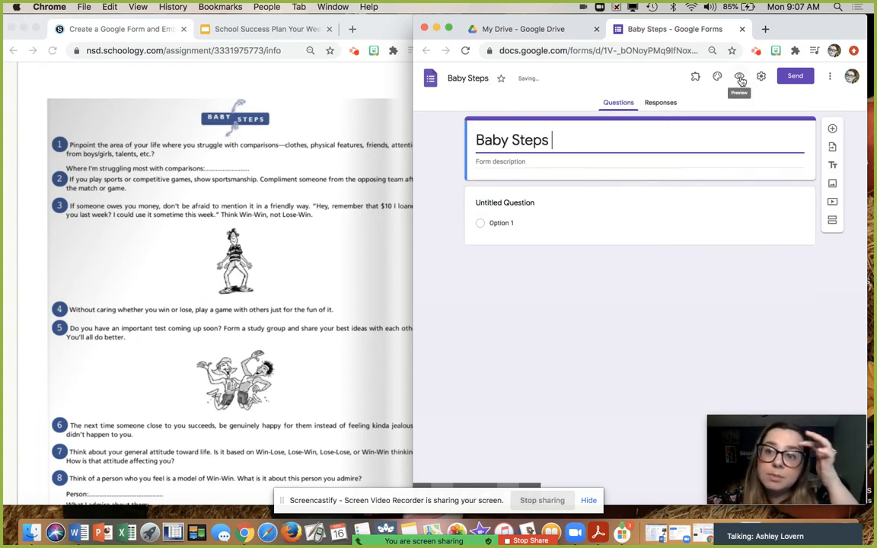
# Customize the form's theme with the painted-hands header image from the Work and School collection.
pyautogui.click(716, 78)
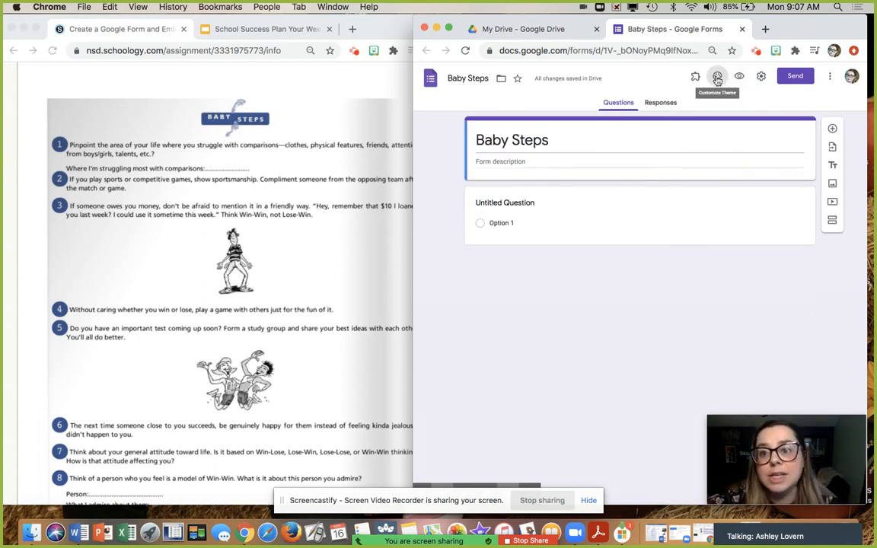
pyautogui.click(768, 169)
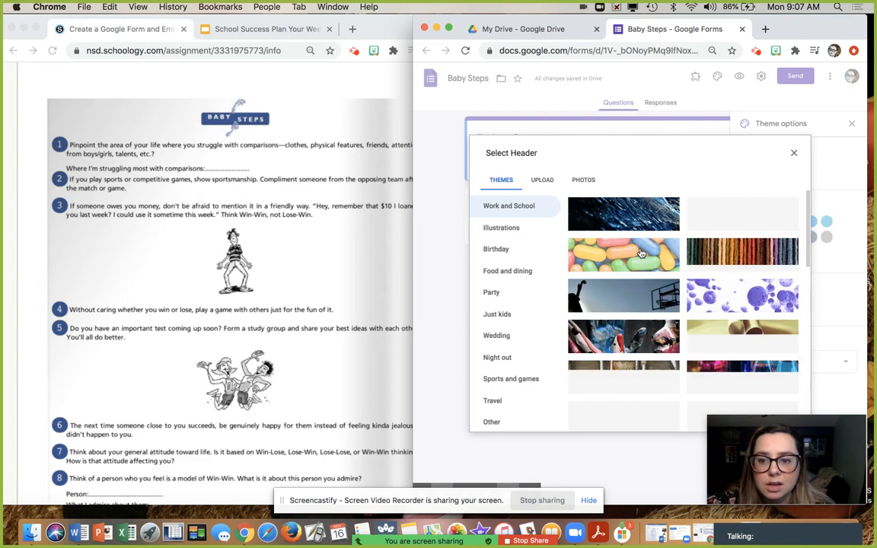
pyautogui.click(623, 337)
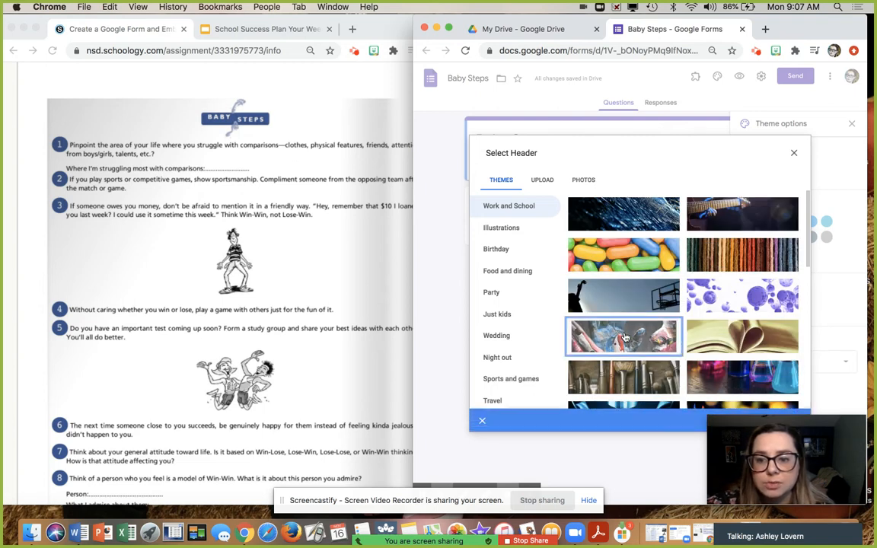
pyautogui.click(796, 423)
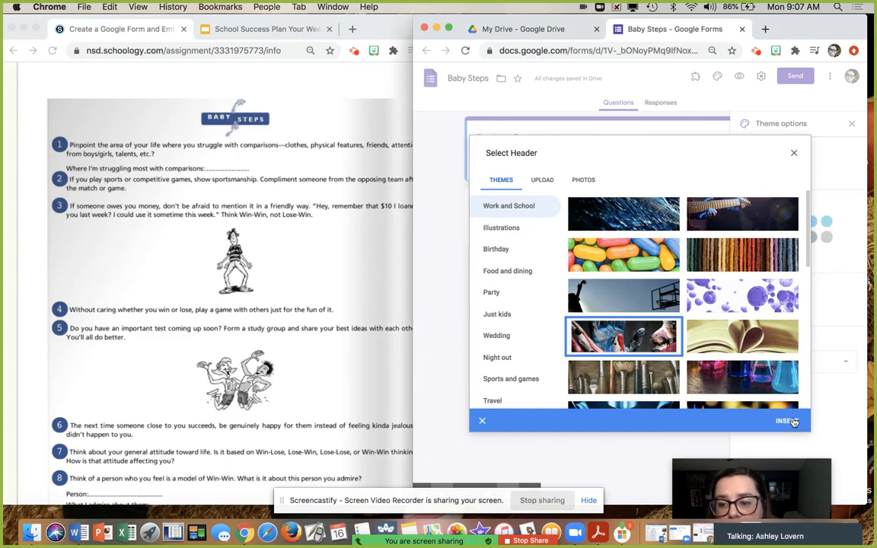
pyautogui.click(789, 423)
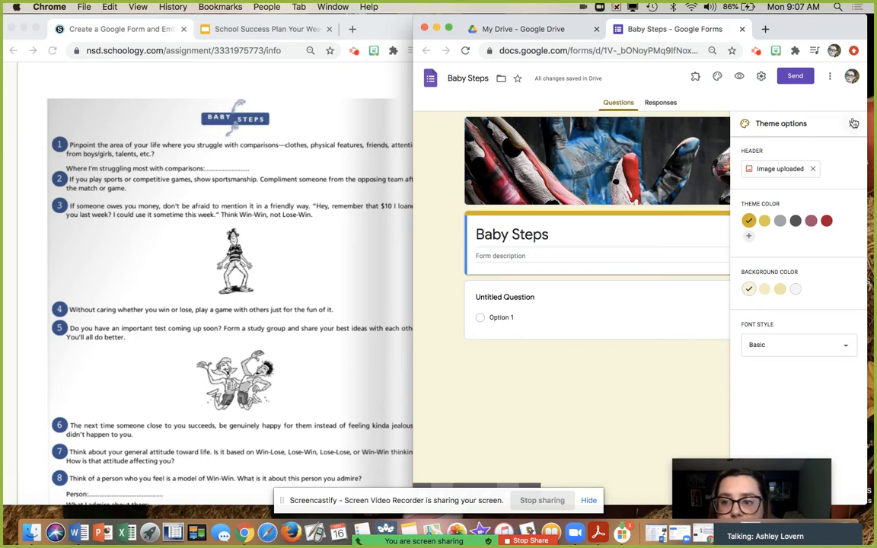
pyautogui.click(853, 124)
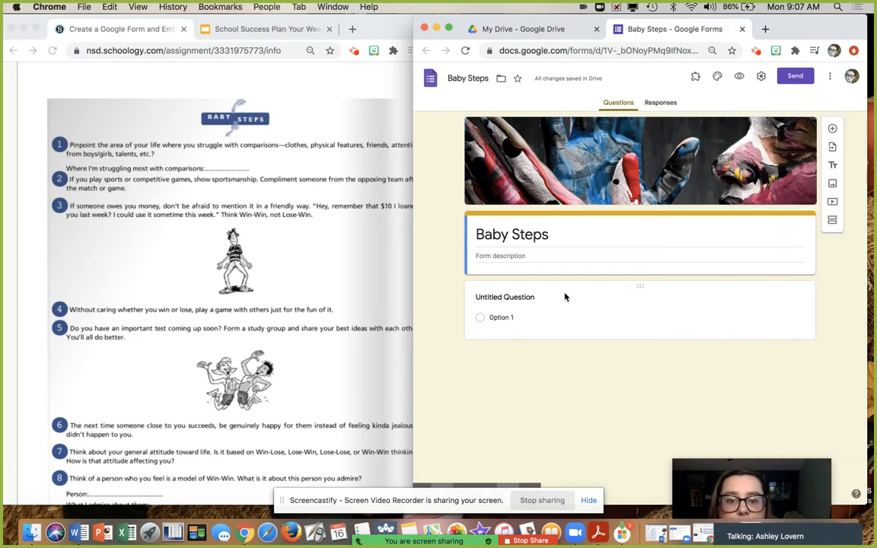
pyautogui.click(503, 301)
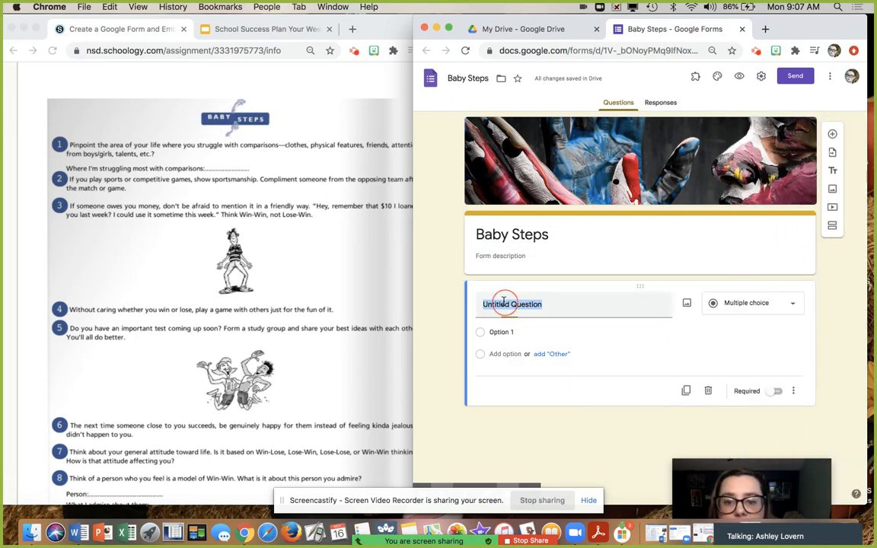
pyautogui.click(762, 303)
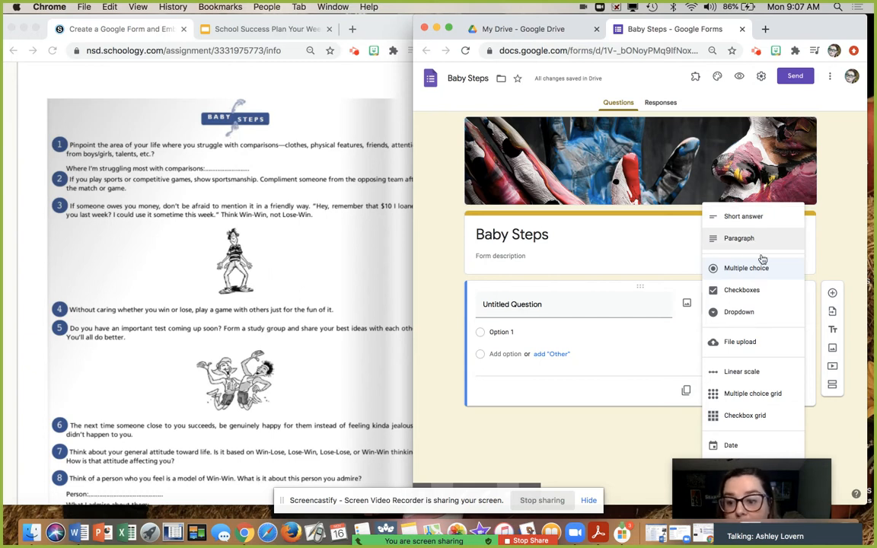
pyautogui.click(777, 502)
pyautogui.moveTo(777, 502); pyautogui.dragTo(106, 50)
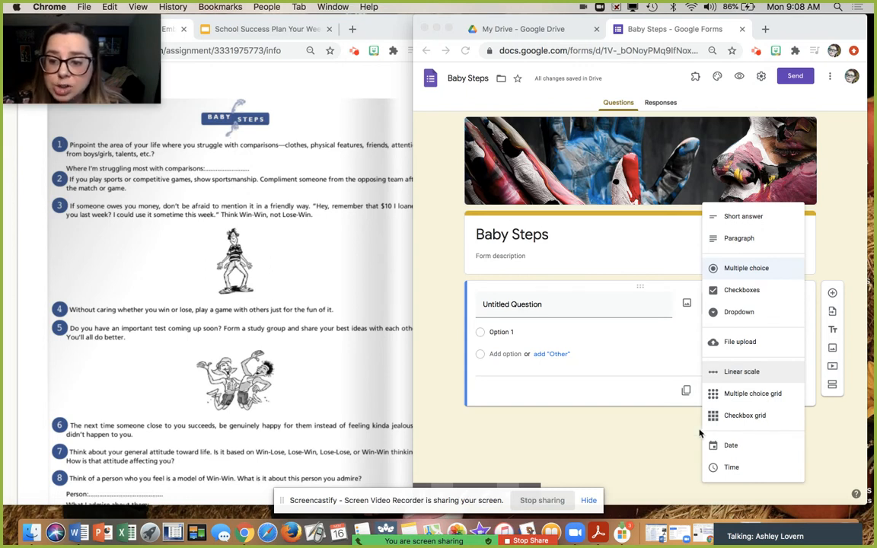
# Replace the first question's placeholder text with "Pinpoint an area of your life where you struggle with comparisons".
pyautogui.click(609, 300)
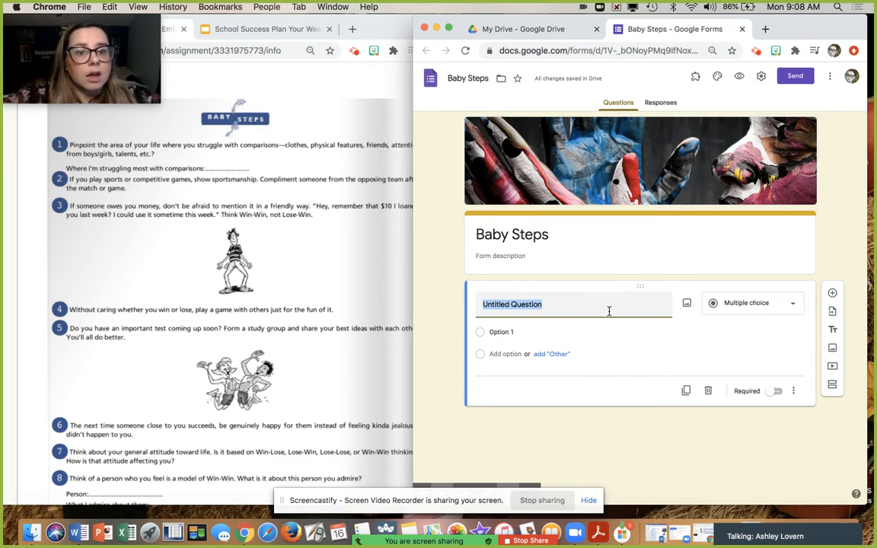
pyautogui.write('Pin')
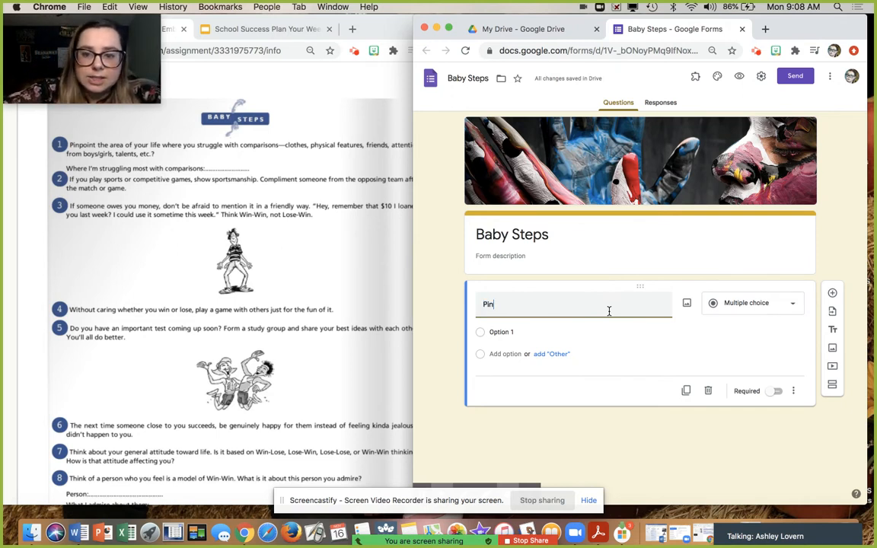
pyautogui.write('point the')
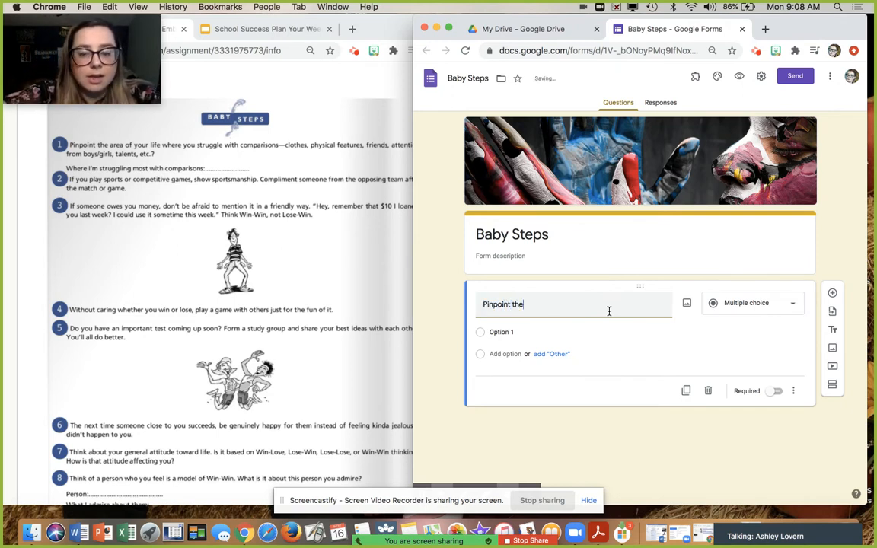
pyautogui.write(' area of your life where you struggle wi')
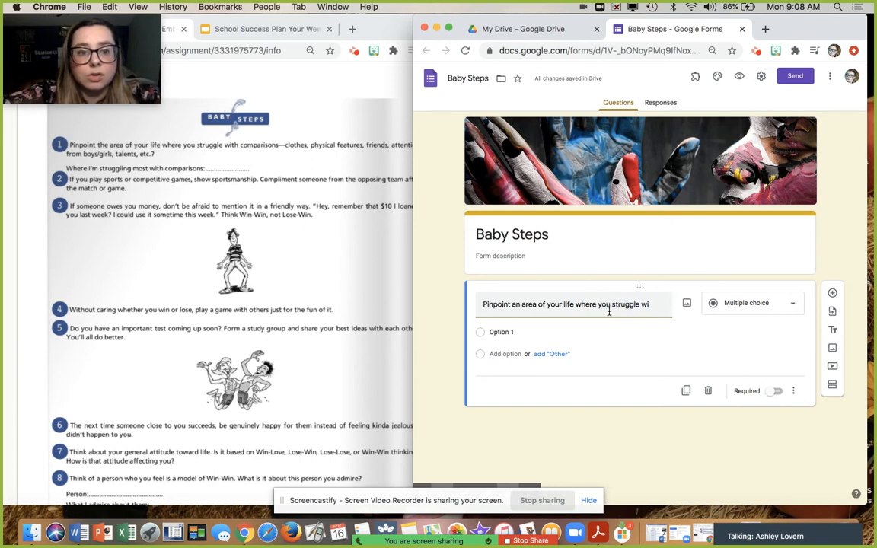
pyautogui.write('th comparisi')
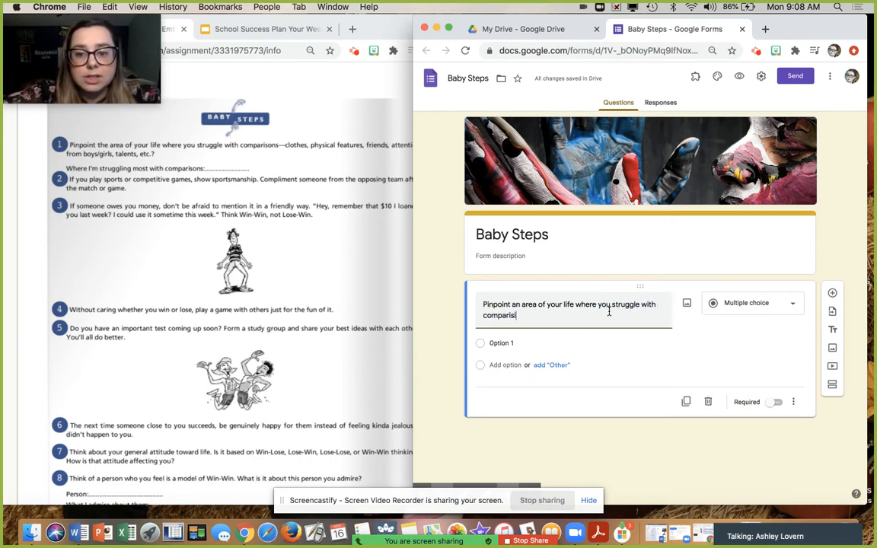
pyautogui.press('BackSpace')
pyautogui.write('ons')
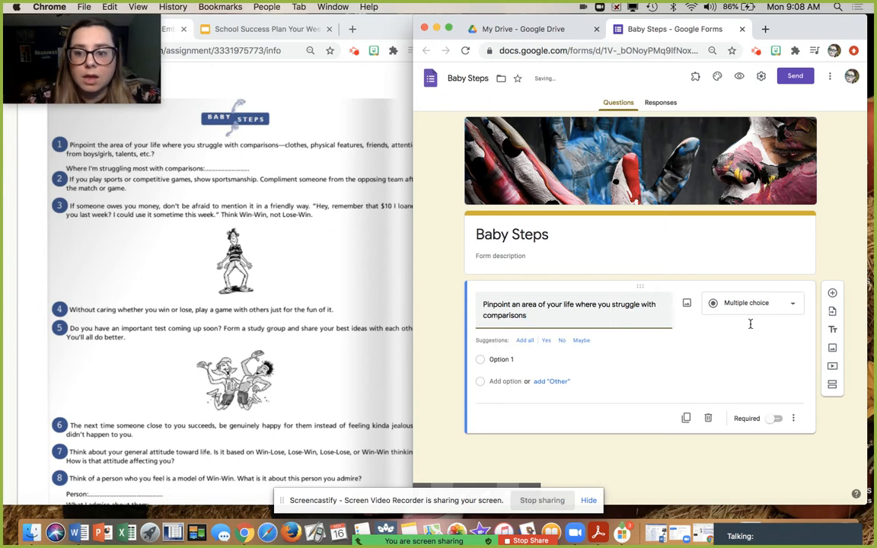
# Give the first question the answer options "clothes", "physical features", "friends" and "attention from significant others".
pyautogui.click(500, 360)
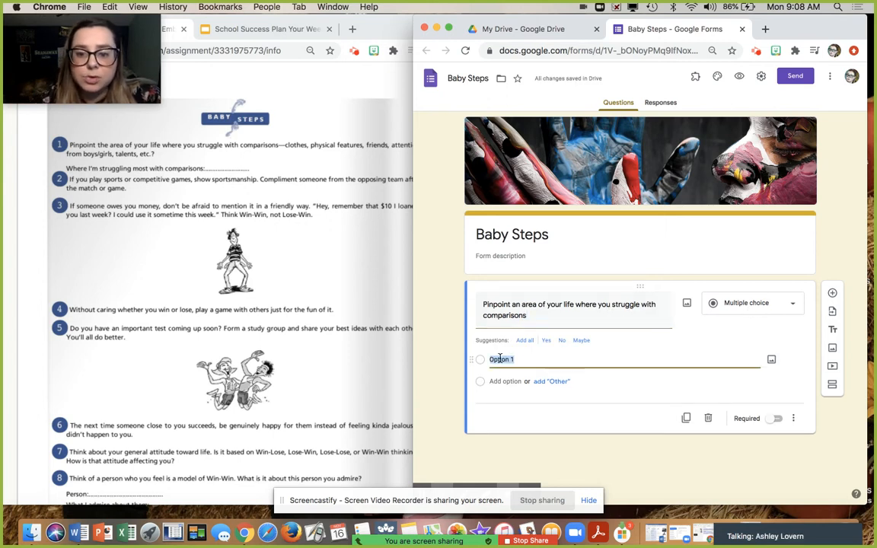
pyautogui.write('clothes')
pyautogui.click(507, 382)
pyautogui.write('physical f')
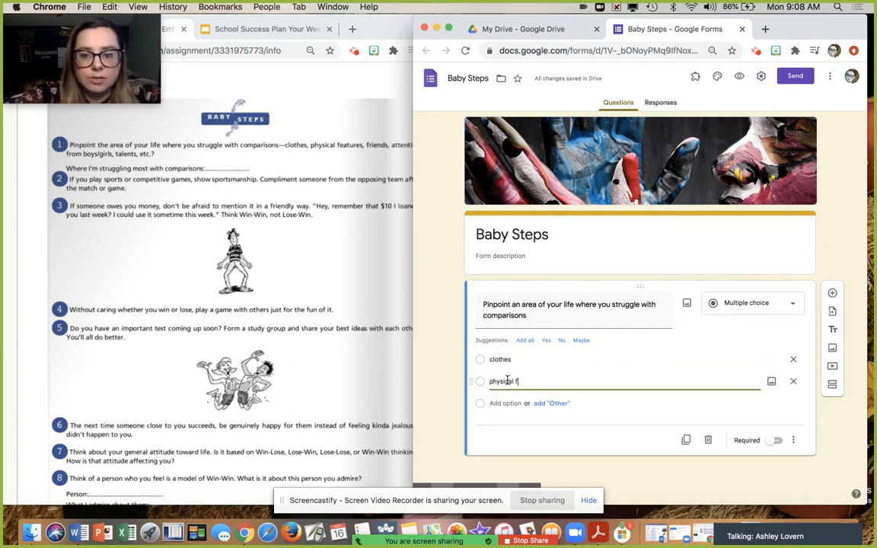
pyautogui.write('eatures')
pyautogui.click(498, 403)
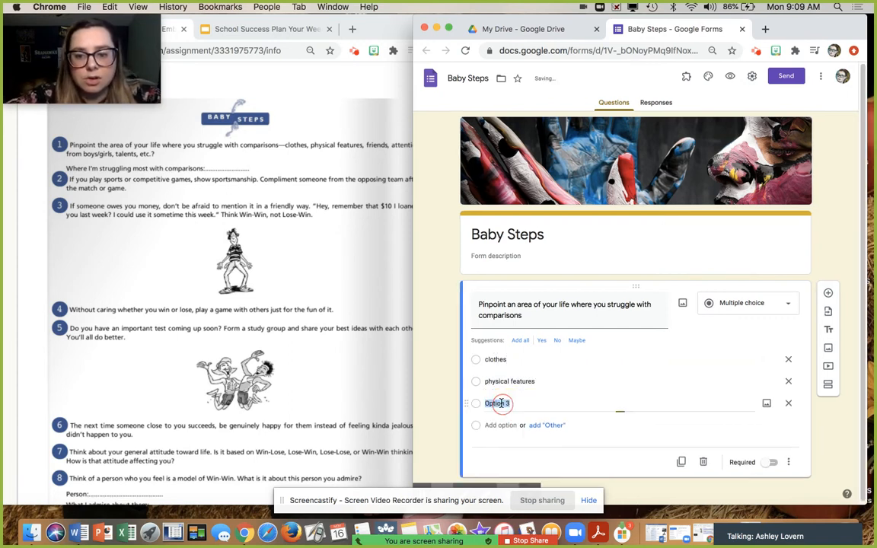
pyautogui.write('friend')
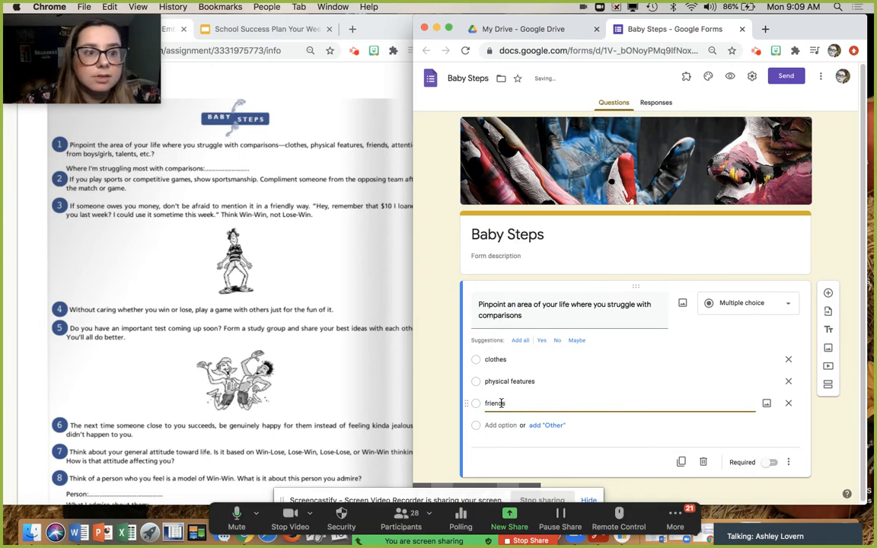
pyautogui.write('s')
pyautogui.click(491, 425)
pyautogui.write('attention from sign')
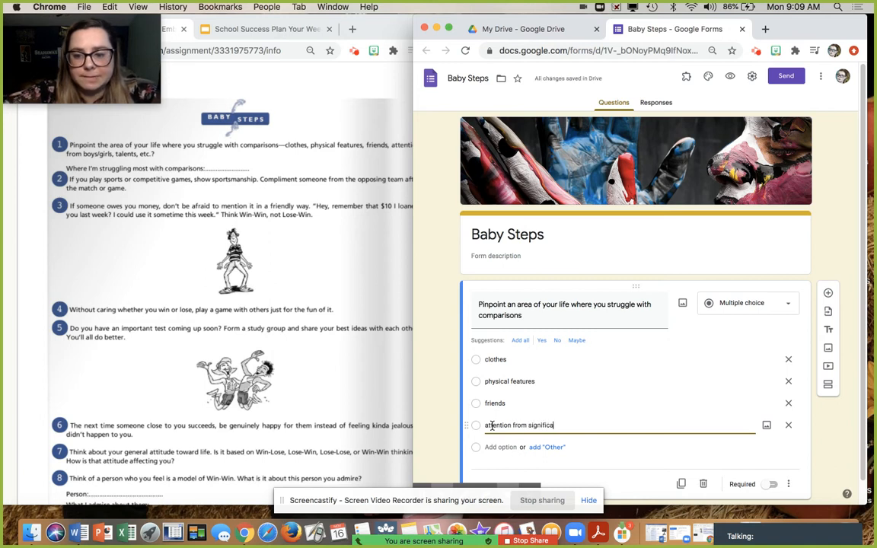
pyautogui.click(828, 453)
pyautogui.scroll(-1, 707, 361)
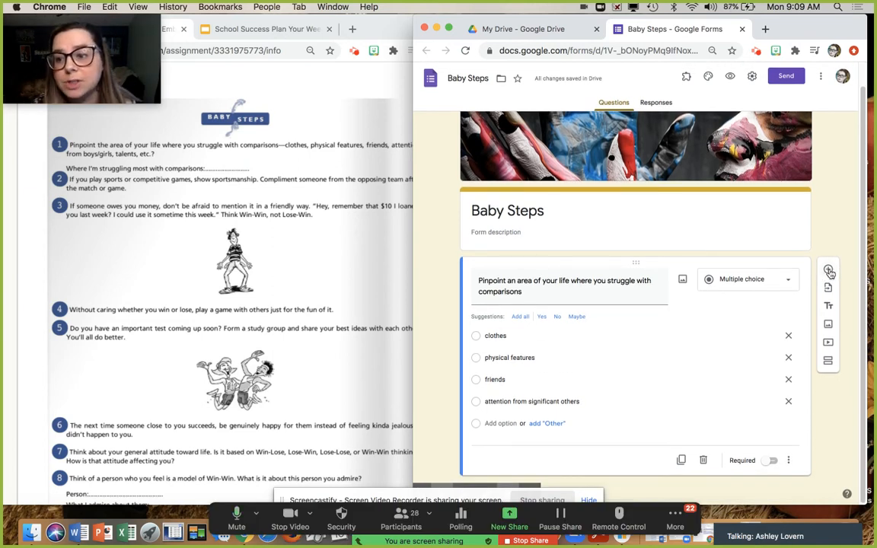
# Add a short-answer question reading "Where I am struggling most with comparisons is..." and insert another blank question below it.
pyautogui.click(829, 271)
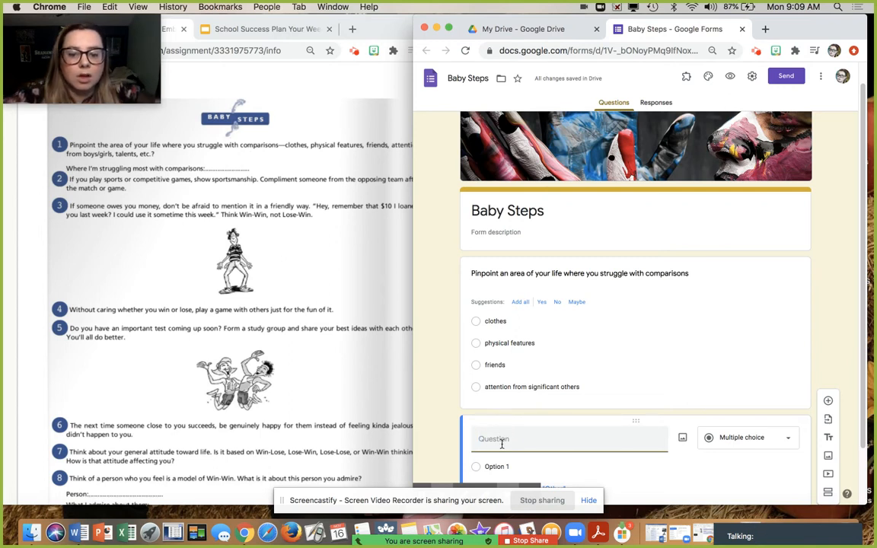
pyautogui.write('Where I am struggling most with comparisons is...')
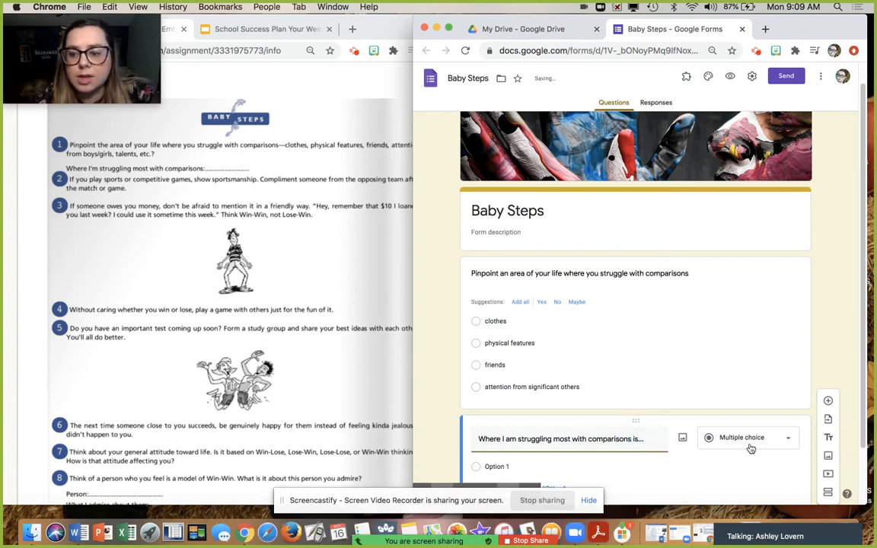
pyautogui.click(750, 447)
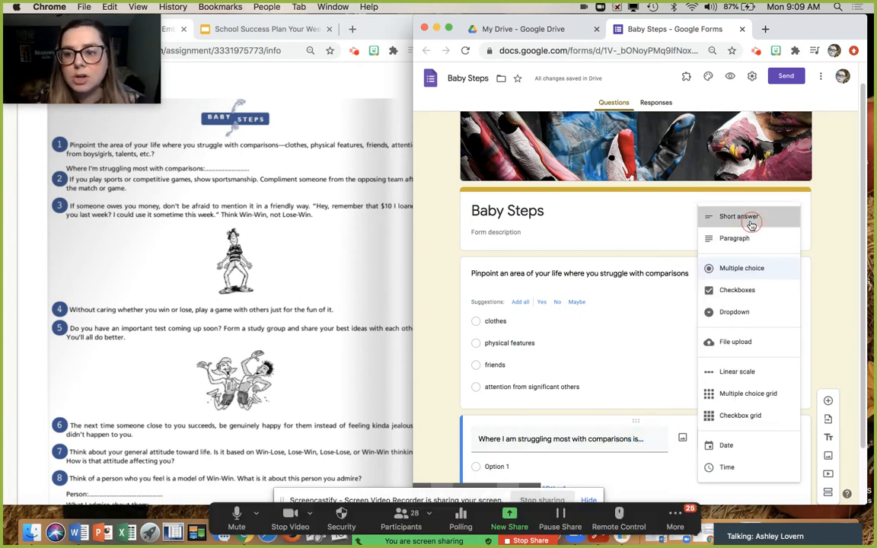
pyautogui.scroll(-2, 775, 367)
pyautogui.click(829, 379)
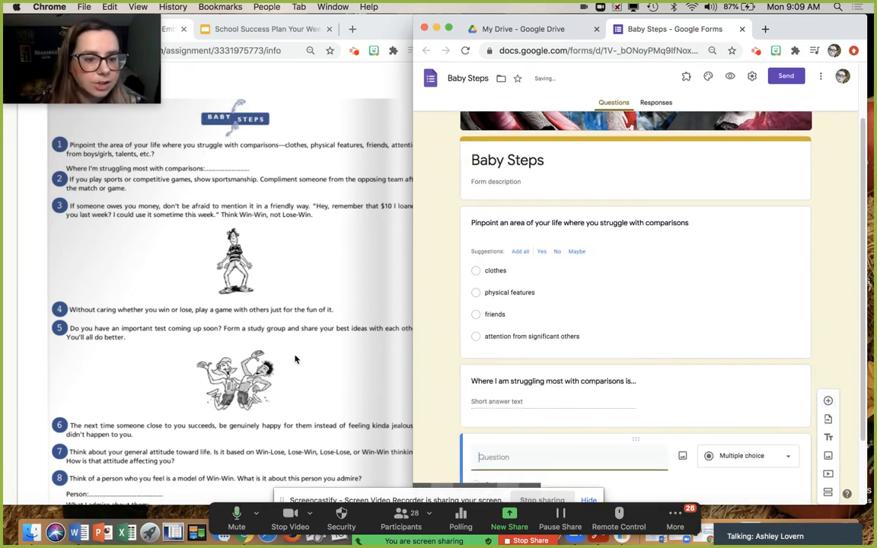
# Enter "Think about your general attitude toward life? Is it" as the blank third question's text, following the worksheet's baby step 7.
pyautogui.scroll(-1, 291, 358)
pyautogui.scroll(-3, 291, 358)
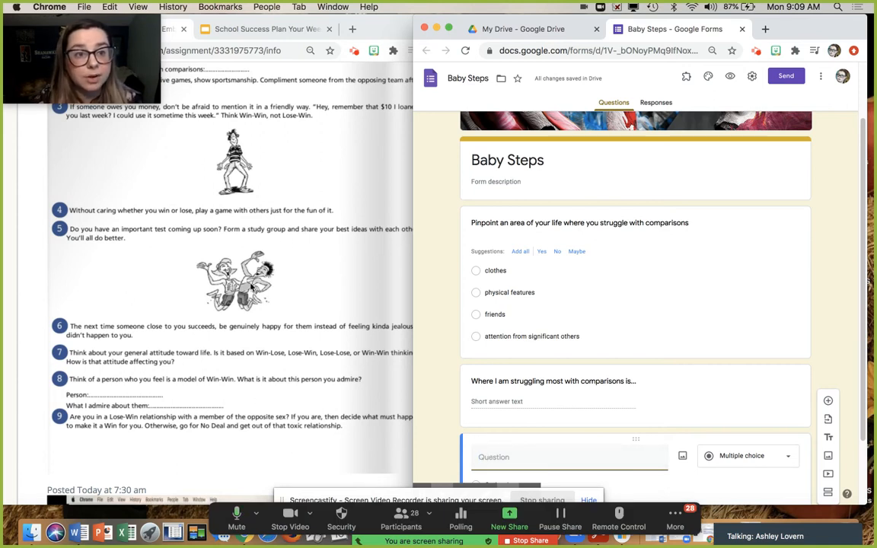
pyautogui.click(488, 456)
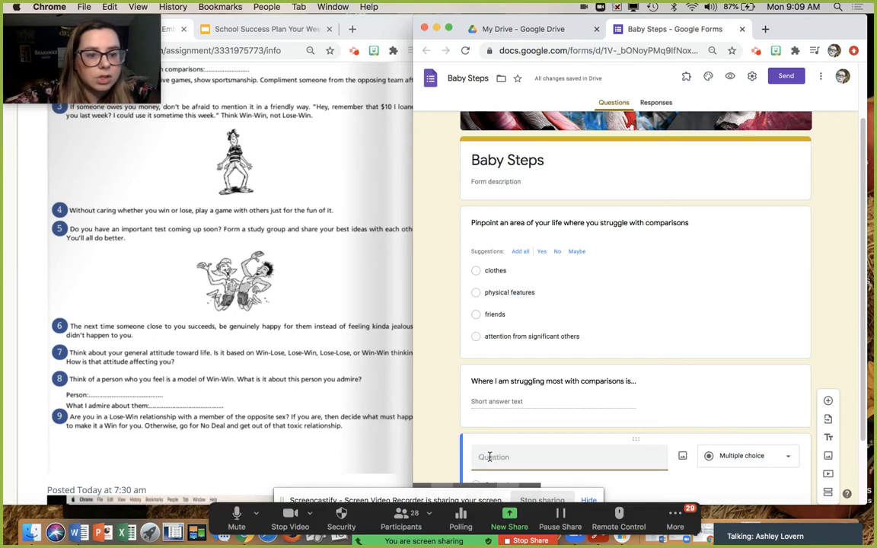
pyautogui.write('Think about your')
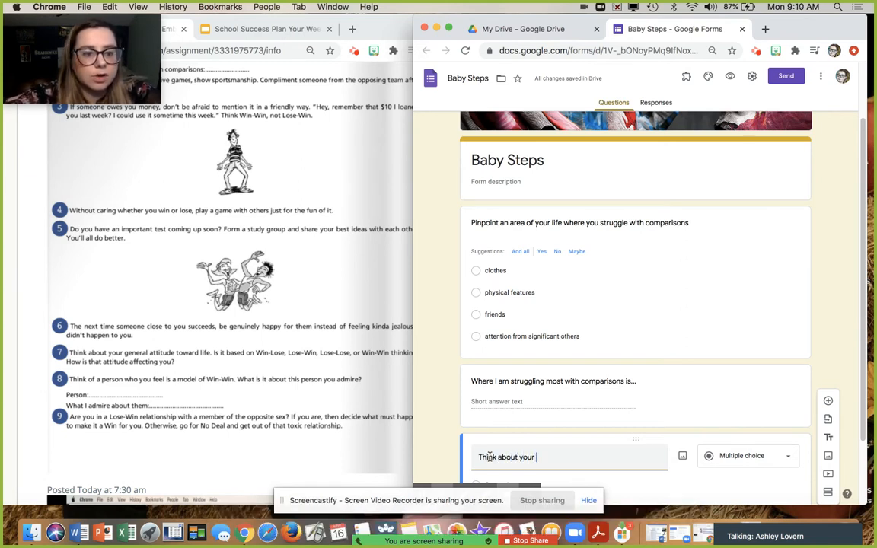
pyautogui.write('nersa')
pyautogui.press('BackSpace')
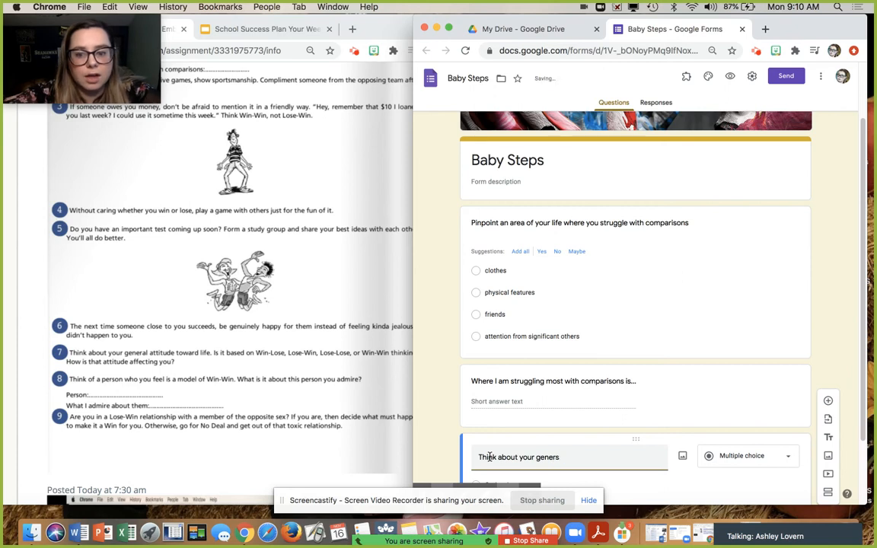
pyautogui.write('l att')
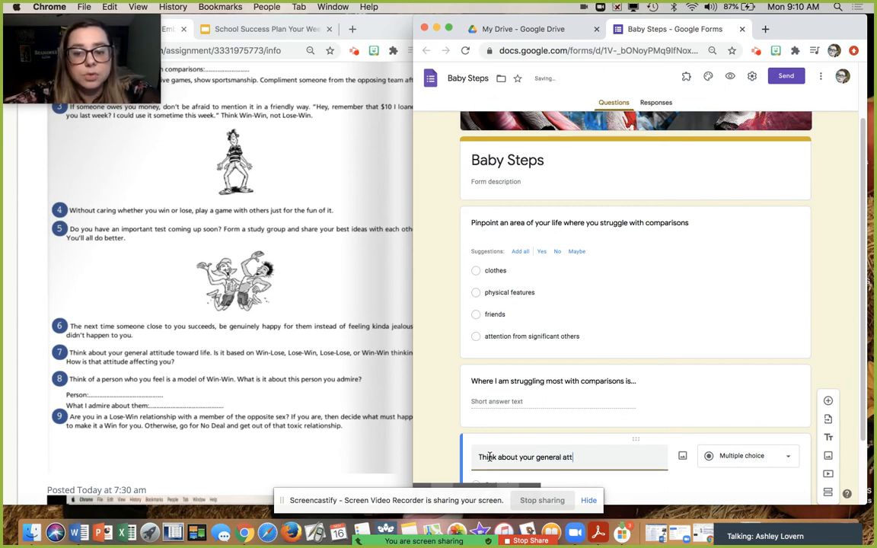
pyautogui.write('itude toward life')
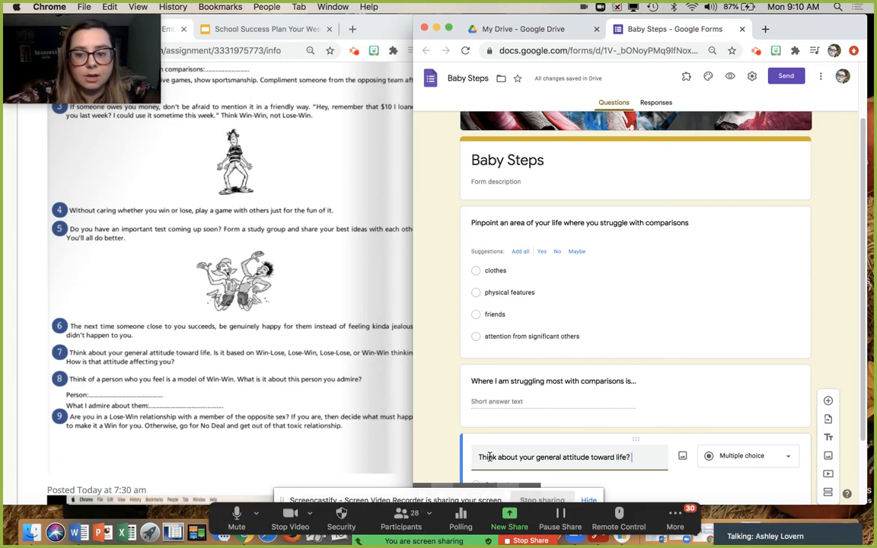
pyautogui.write('? Is it')
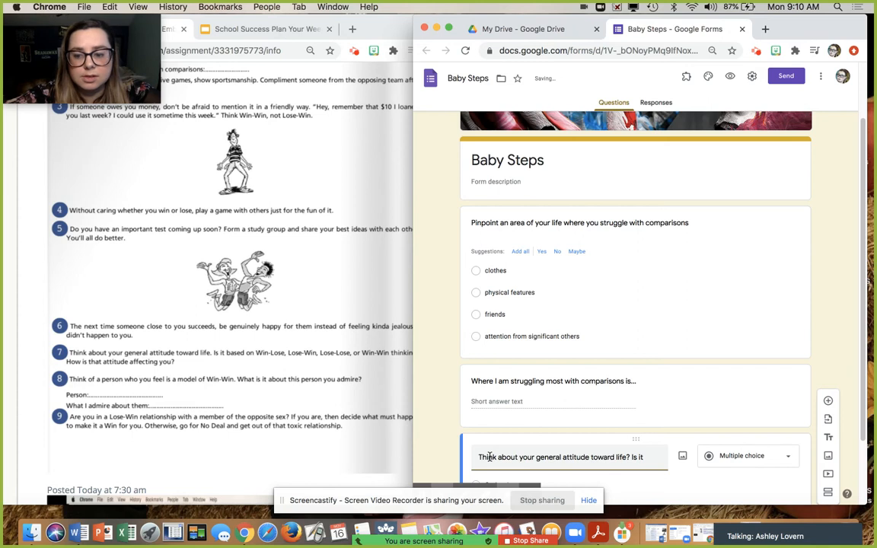
# Give the attitude question the answer options "win-win", "win-lose", "lose-lose" and "lose-win".
pyautogui.scroll(-2, 720, 455)
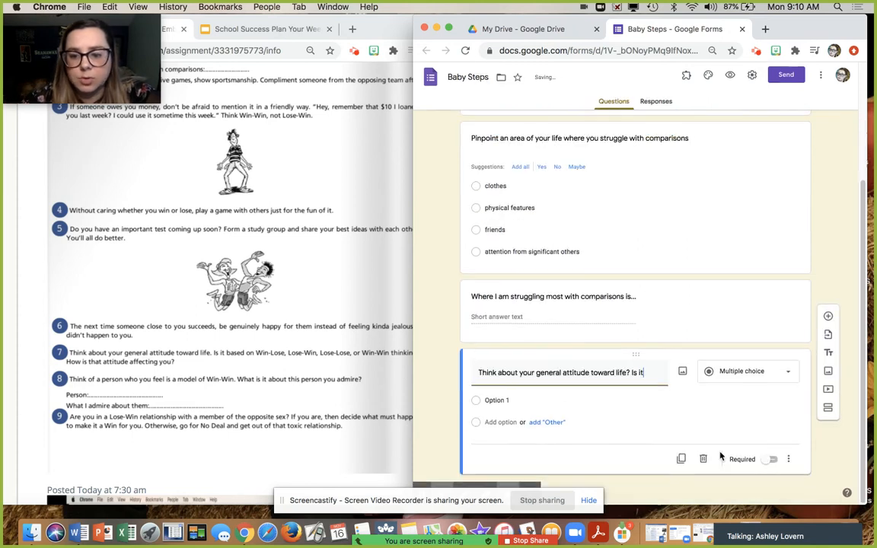
pyautogui.click(498, 400)
pyautogui.write('win-win')
pyautogui.click(499, 424)
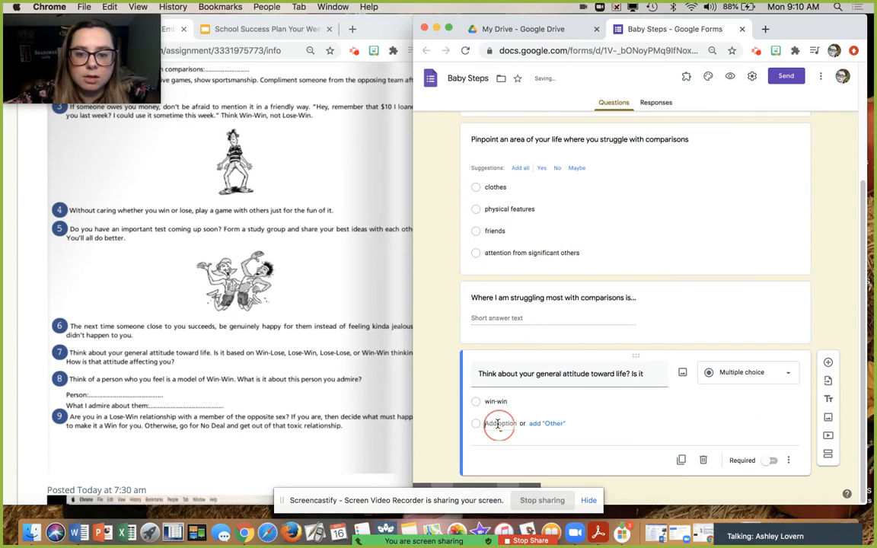
pyautogui.write('win-lose')
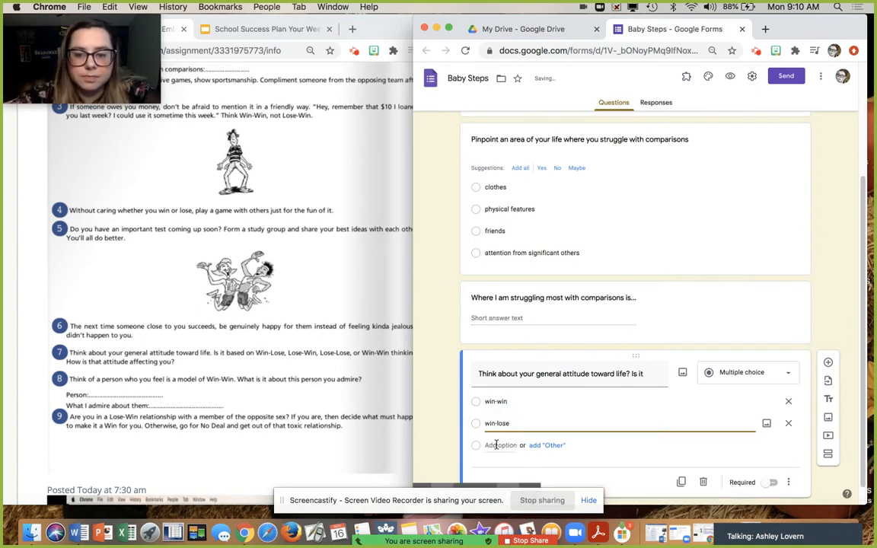
pyautogui.click(495, 445)
pyautogui.write('lose-lose')
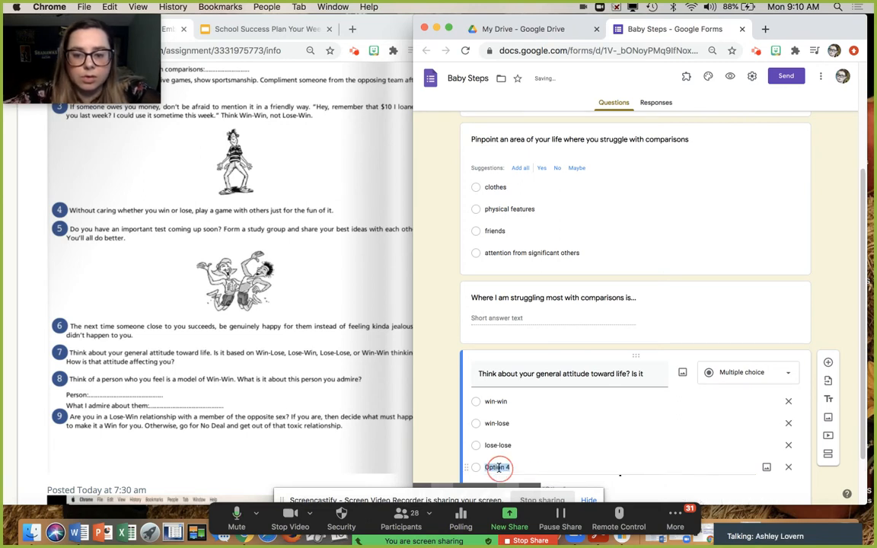
pyautogui.click(500, 467)
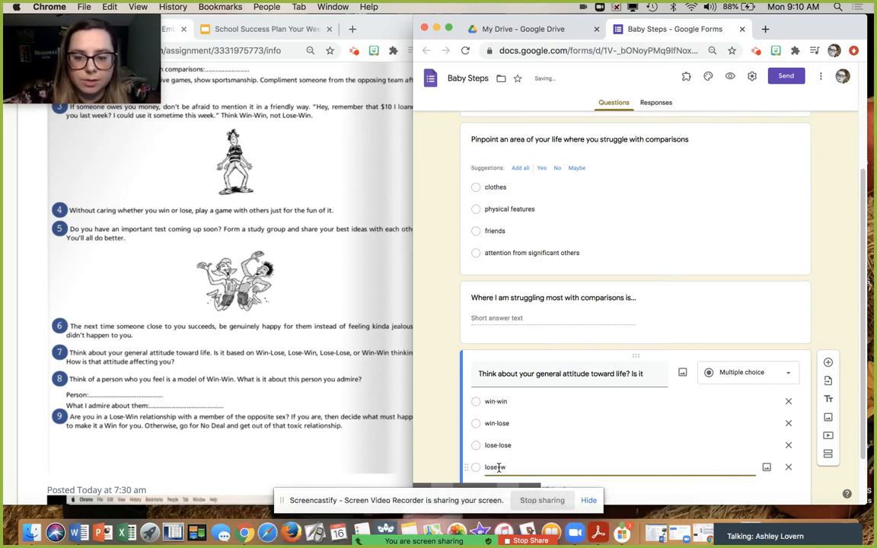
pyautogui.write('lose-win')
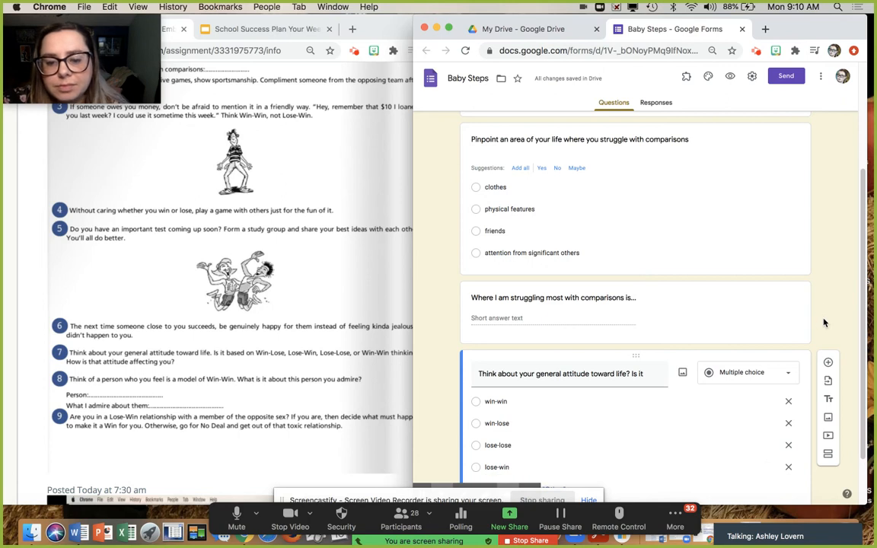
# Insert the win-win handshake picture into the attitude question from a Google image search for "win" and shrink it to about half its width.
pyautogui.scroll(-2, 742, 354)
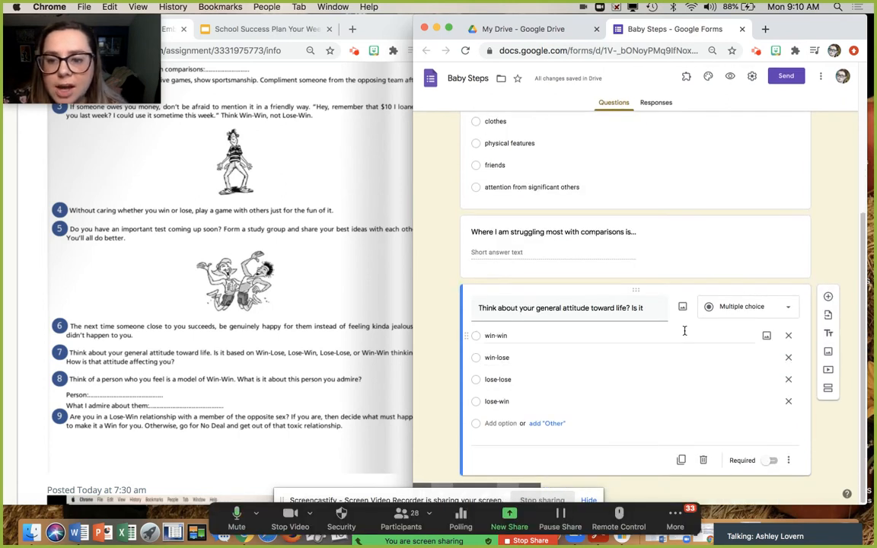
pyautogui.click(682, 306)
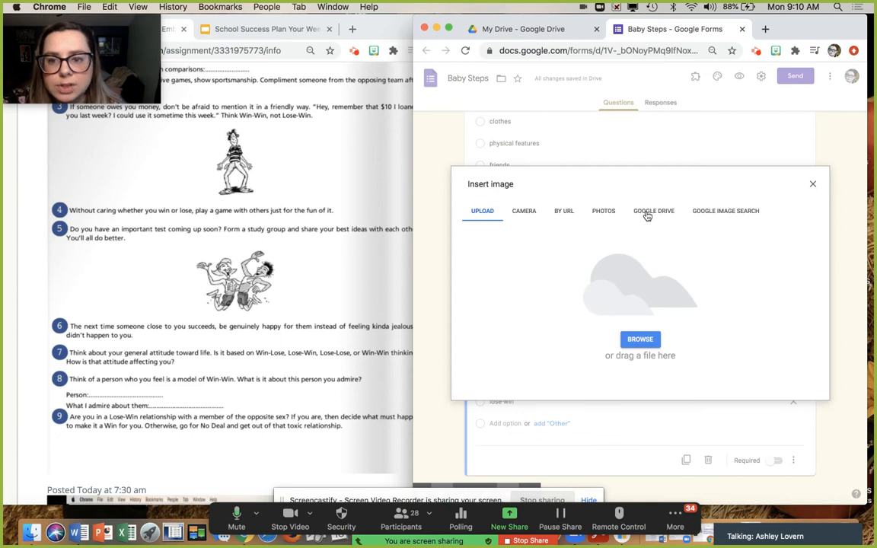
pyautogui.click(721, 211)
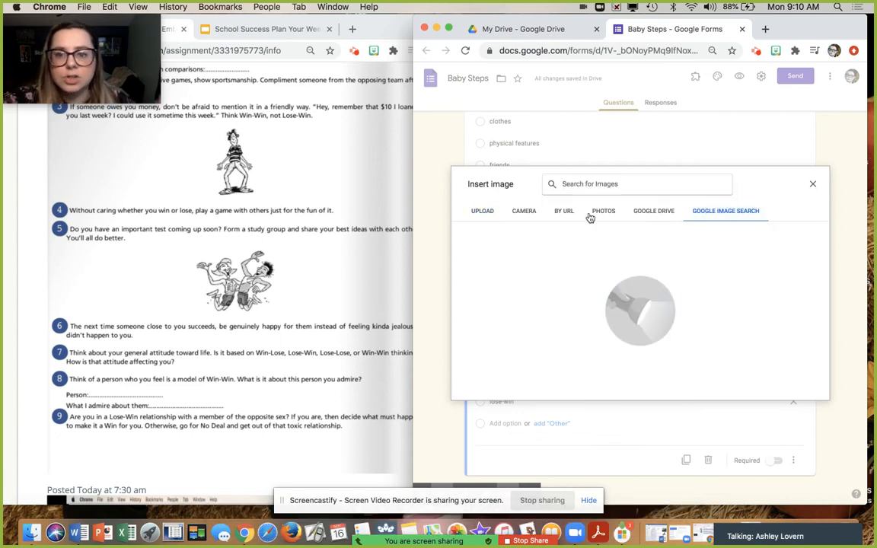
pyautogui.write('win')
pyautogui.press('Return')
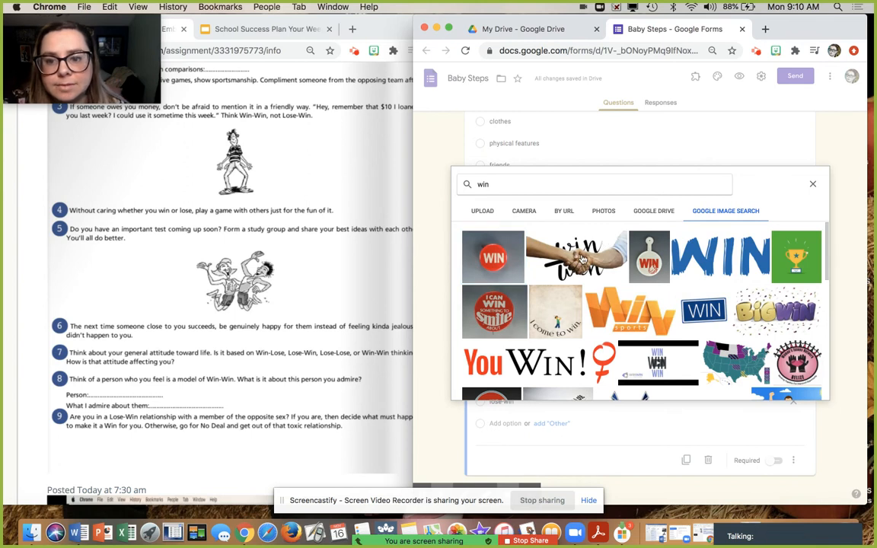
pyautogui.click(618, 242)
pyautogui.click(809, 389)
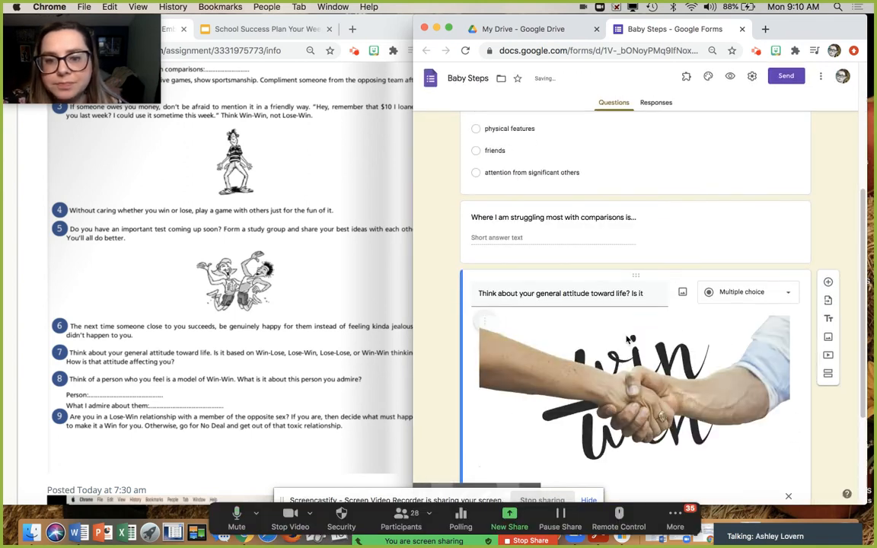
pyautogui.moveTo(790, 366); pyautogui.dragTo(644, 293)
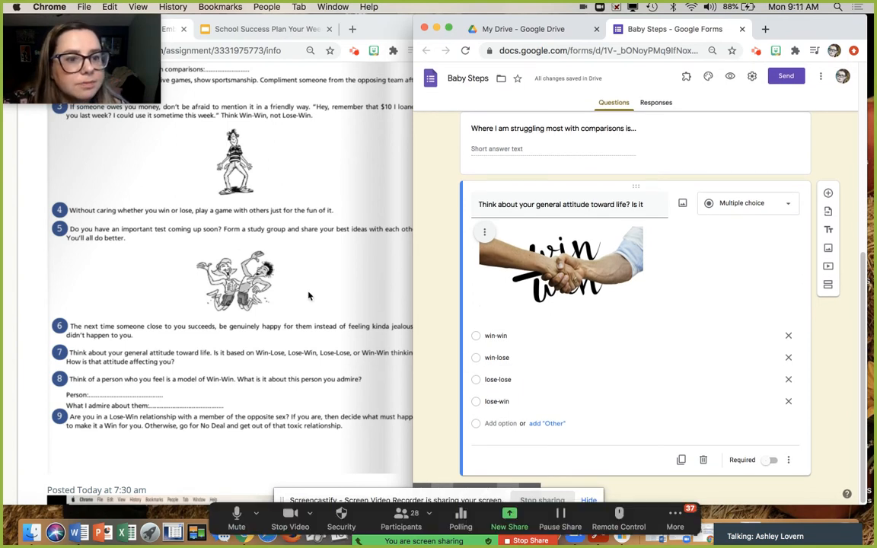
# Add a multiple-choice question reading "If you play sports, show sportsmanship, do you play any of these sports?" below the attitude question.
pyautogui.scroll(3, 308, 295)
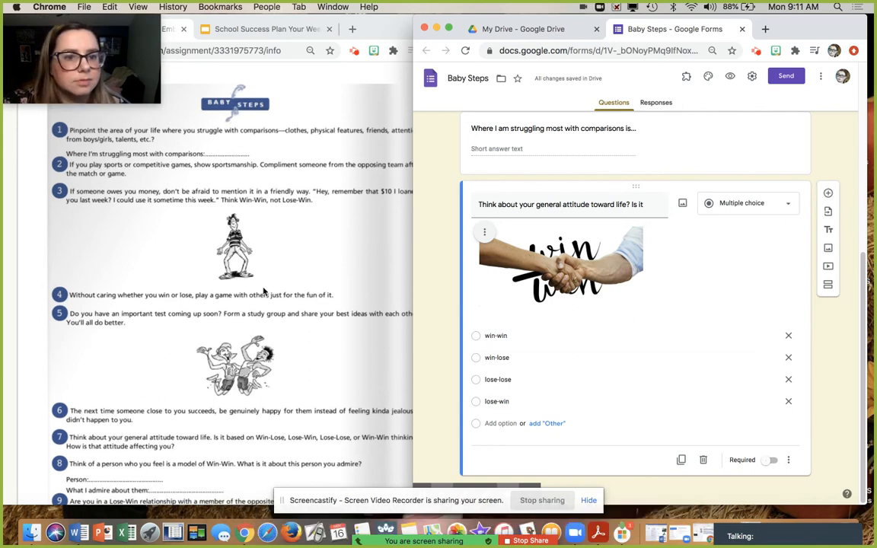
pyautogui.scroll(1, 264, 291)
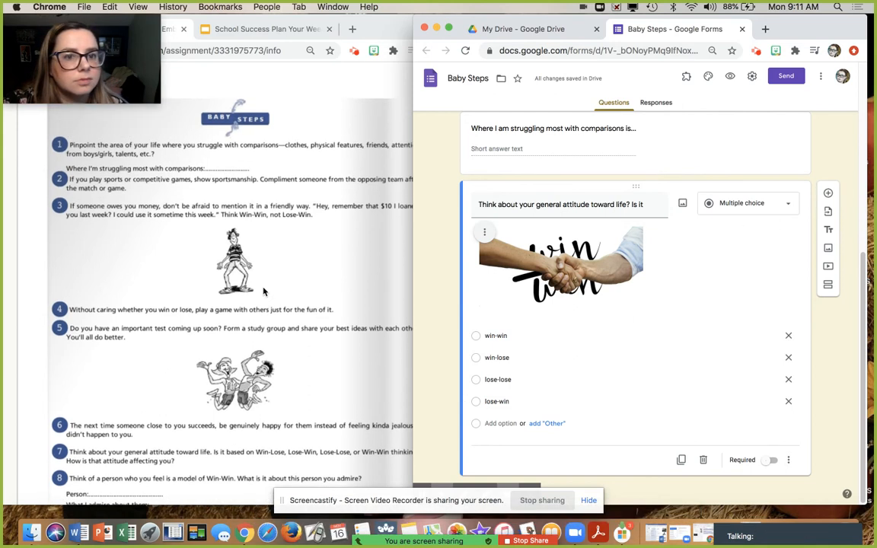
pyautogui.click(830, 194)
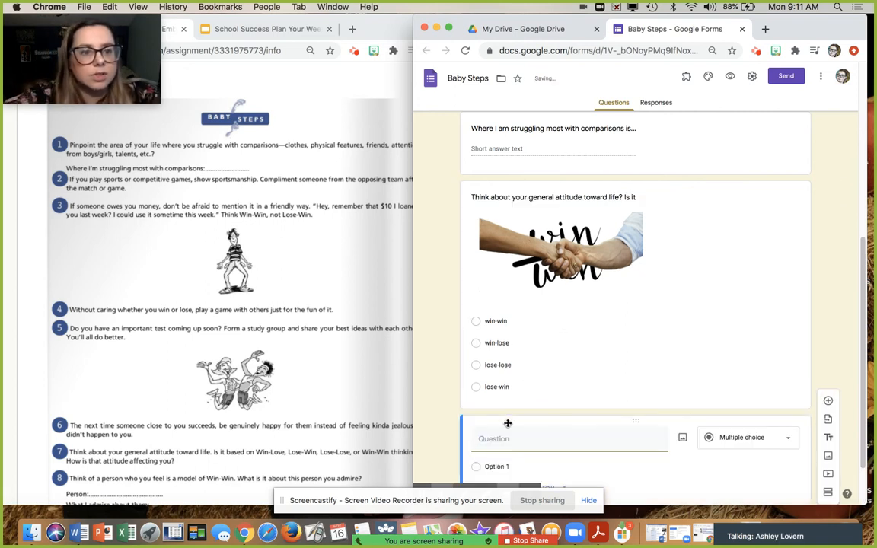
pyautogui.write('If you')
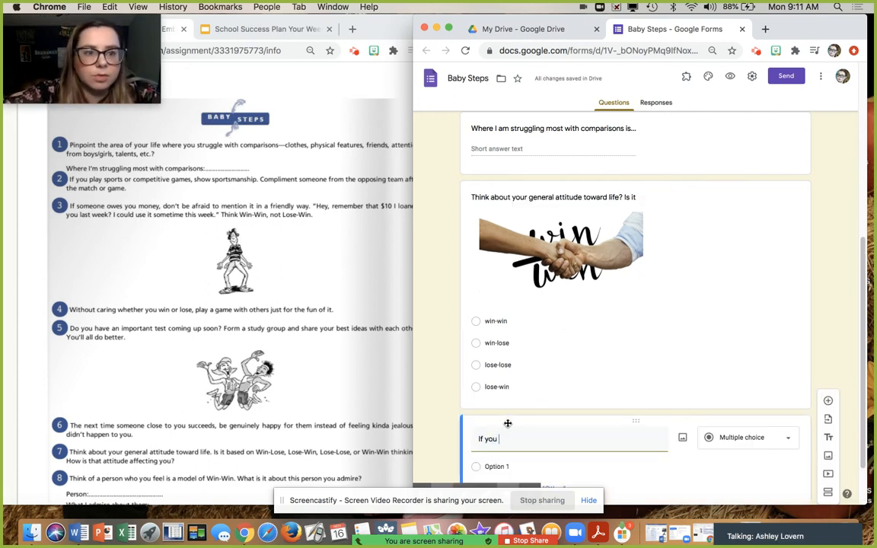
pyautogui.write(' play sport')
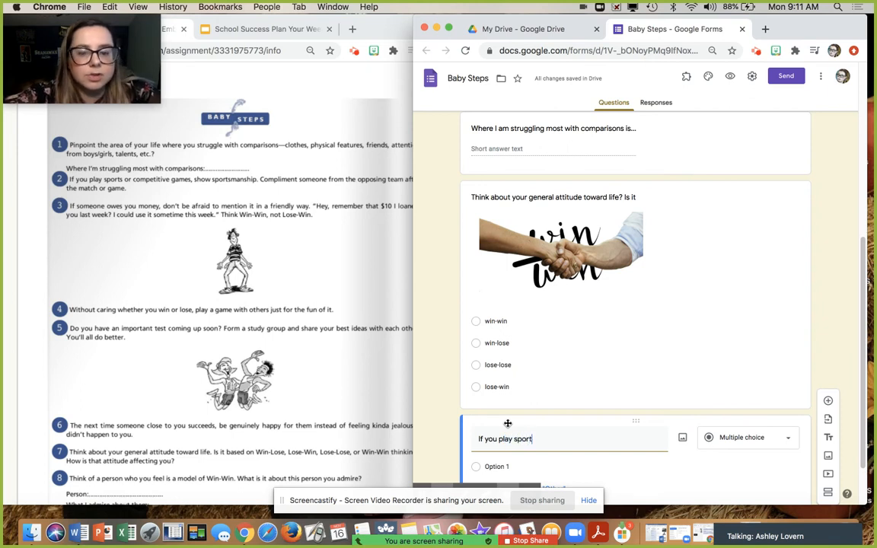
pyautogui.write('s, show sp')
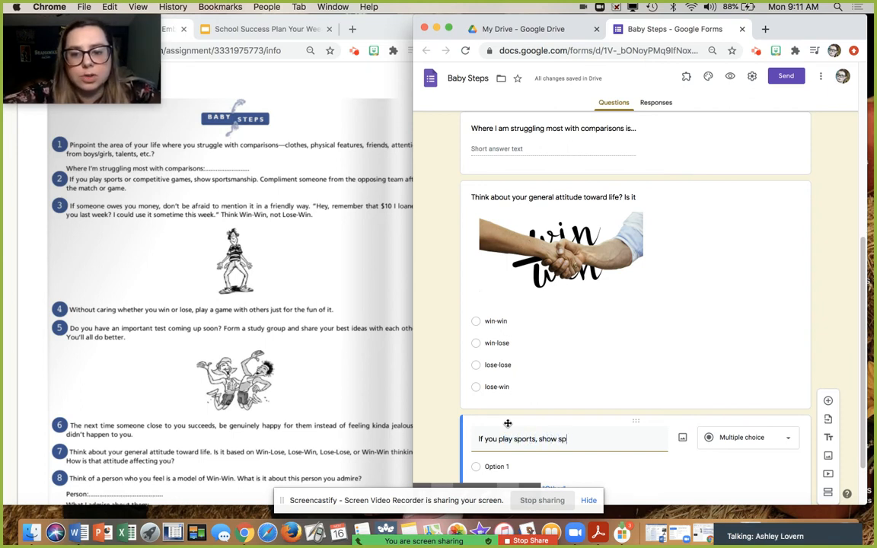
pyautogui.write('ortsman s')
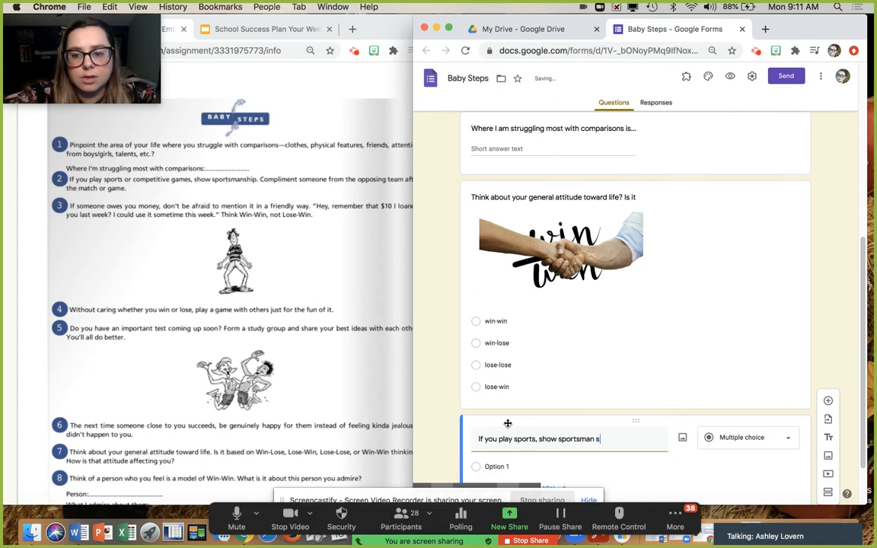
pyautogui.write('hip,d')
pyautogui.press('BackSpace')
pyautogui.write('do you plan')
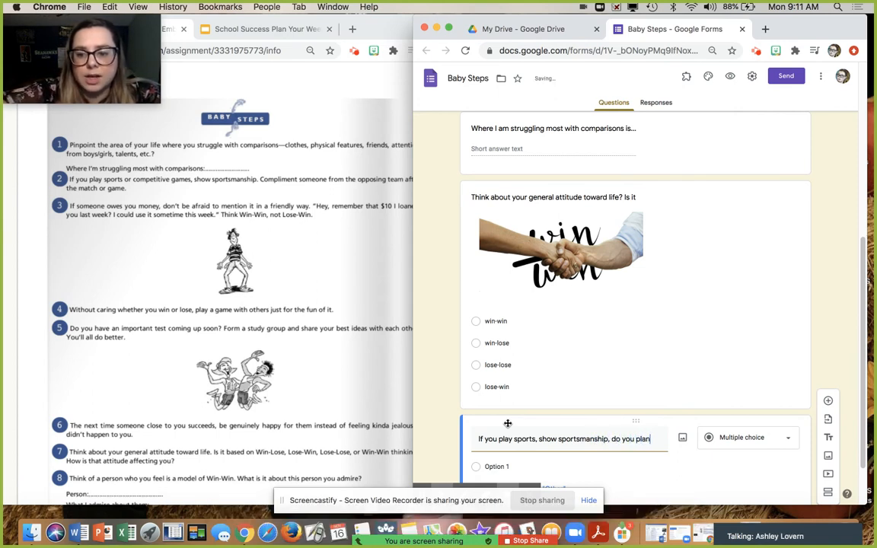
pyautogui.press('BackSpace')
pyautogui.write('y a')
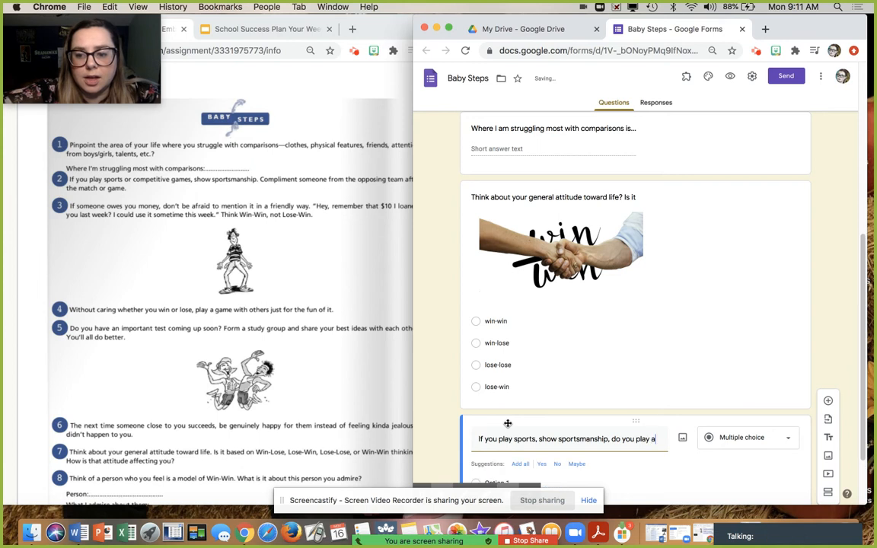
pyautogui.write('ny of these sports?')
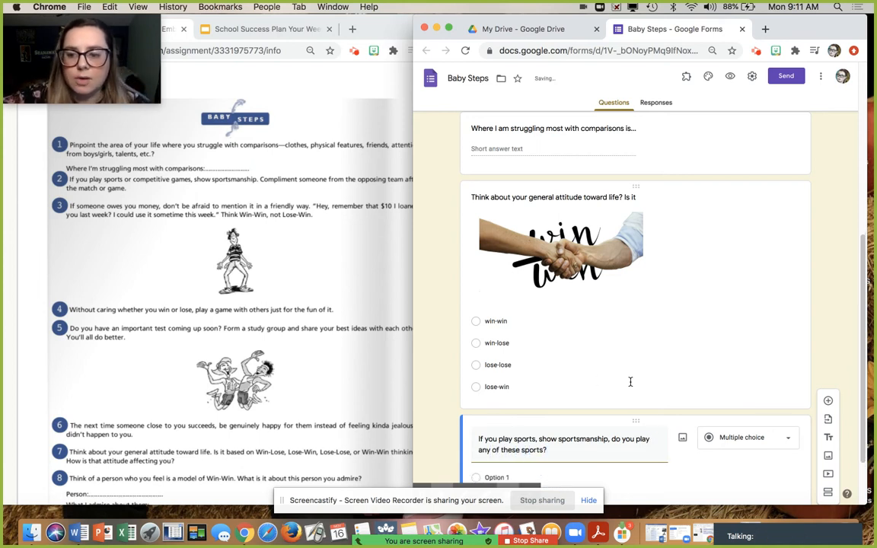
# Label the sports question's first option "basketball" and attach the Nivia ball picture from a Google image search for "basketball".
pyautogui.scroll(-2, 630, 381)
pyautogui.click(519, 402)
pyautogui.click(766, 402)
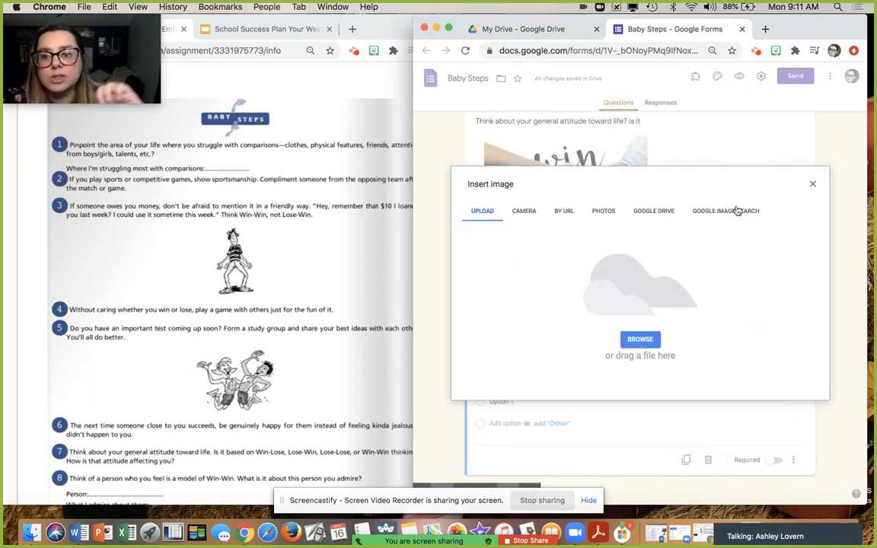
pyautogui.click(737, 210)
pyautogui.write('basketball')
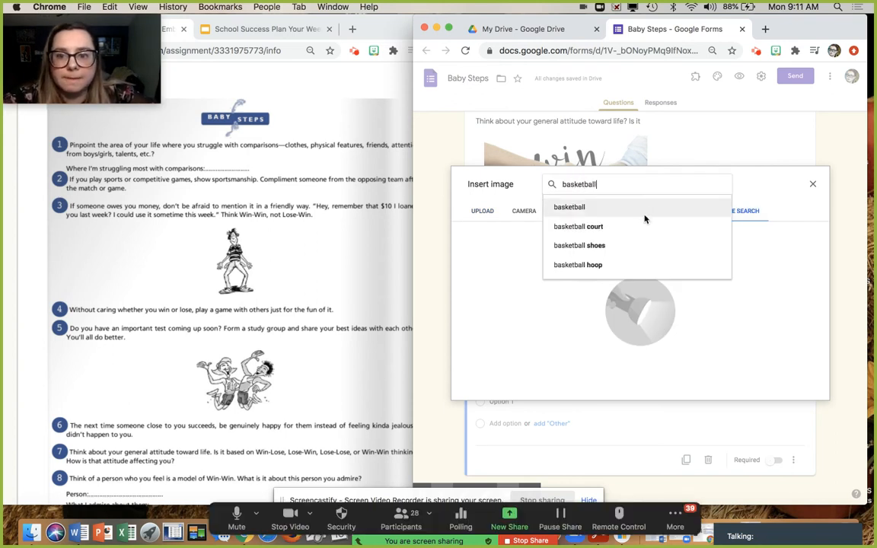
pyautogui.press('Return')
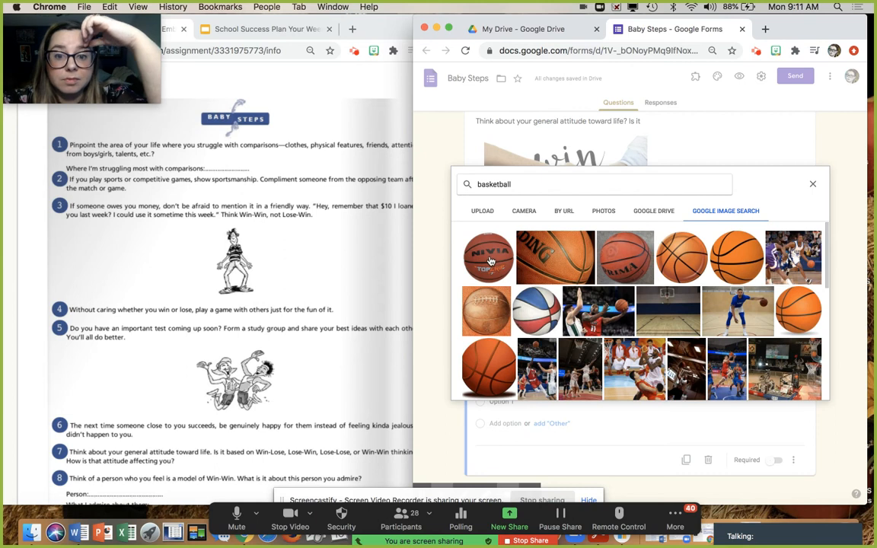
pyautogui.click(803, 388)
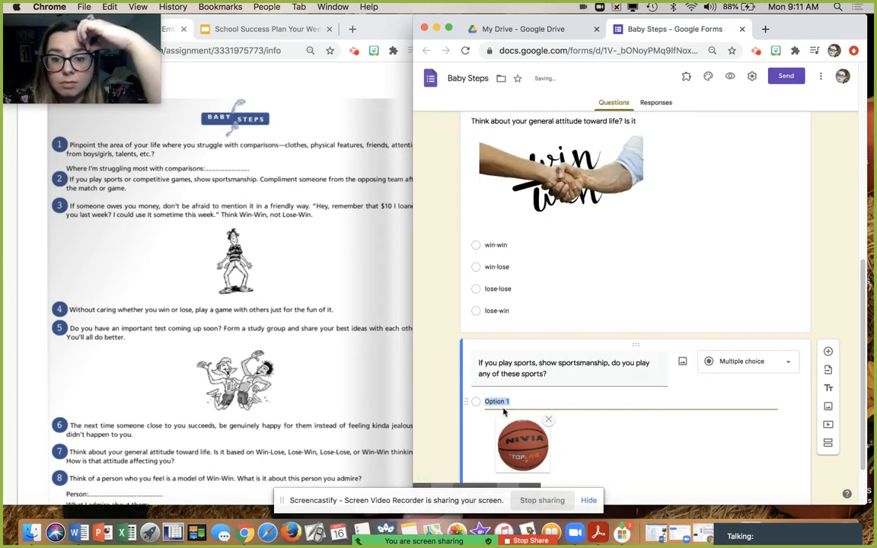
pyautogui.write('basketb')
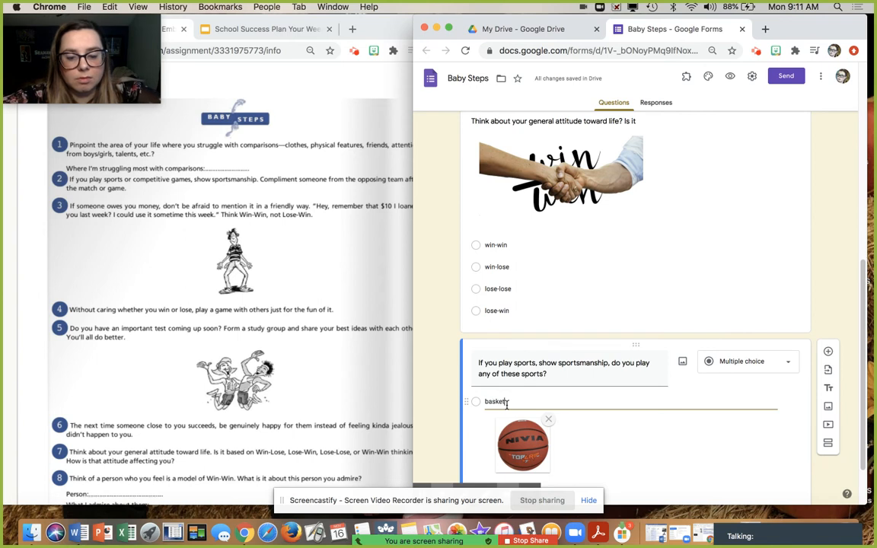
# Add "lacrosse" as the second answer option of the sports question.
pyautogui.scroll(-2, 530, 372)
pyautogui.click(501, 424)
pyautogui.write('lacrosse')
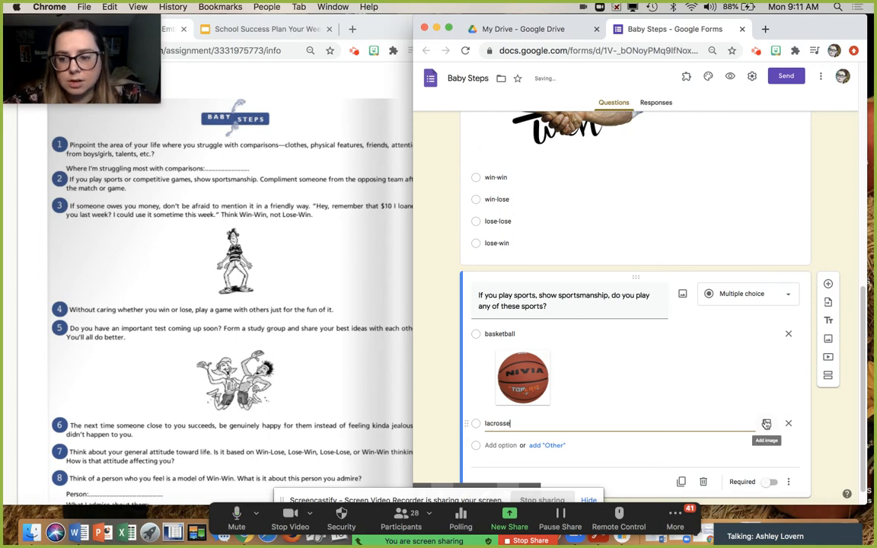
# Attach a picture of lacrosse players in front of a goal to the lacrosse option from a Google image search for "lacrosse".
pyautogui.click(766, 423)
pyautogui.click(731, 213)
pyautogui.write('lacrosse')
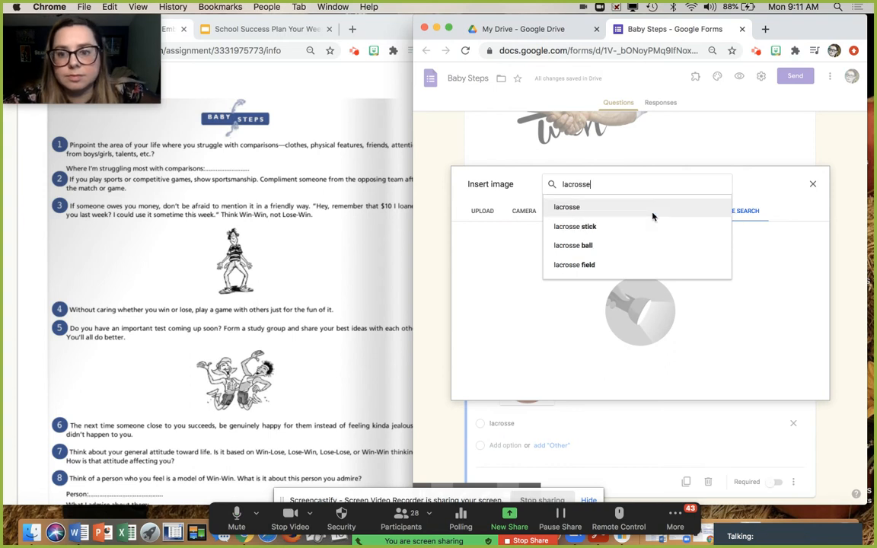
pyautogui.click(651, 214)
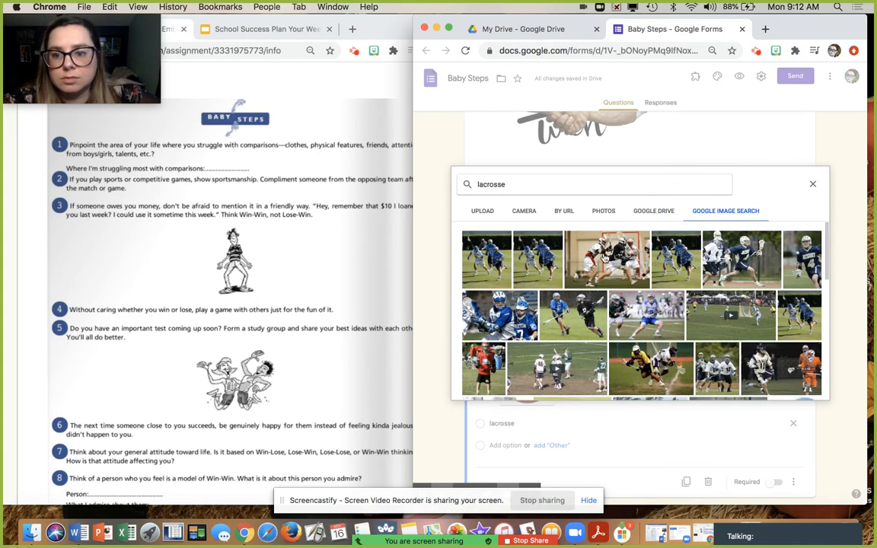
pyautogui.click(606, 258)
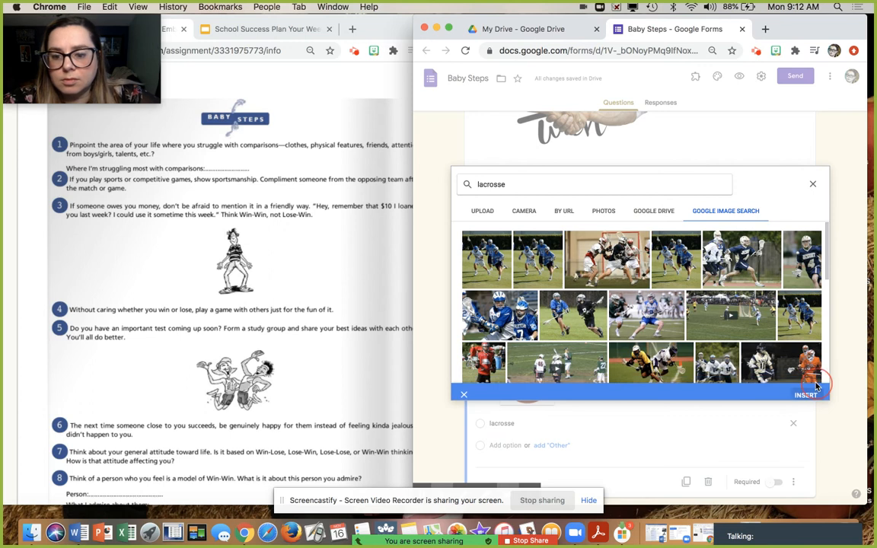
pyautogui.click(789, 389)
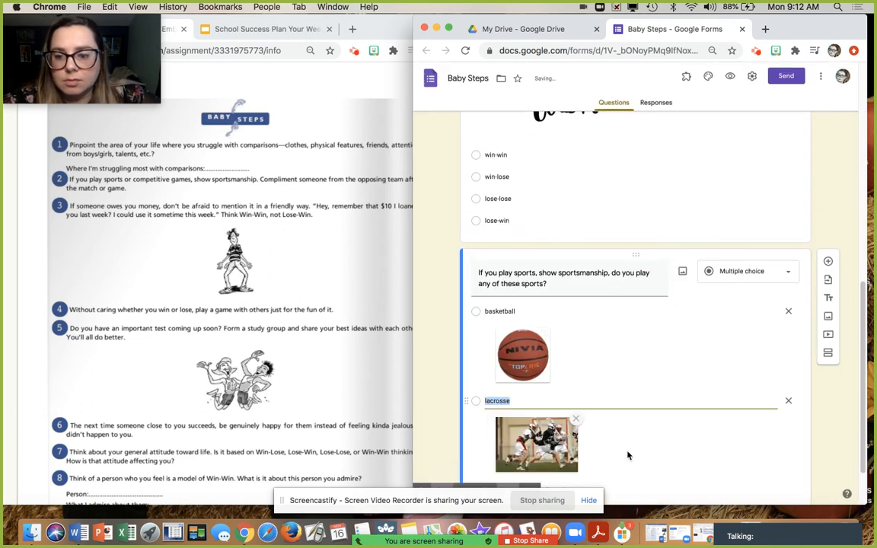
# Add "volleyball" as the third sports option and attach the black-and-white ball drawing from a Google image search for "volleyball".
pyautogui.scroll(-2, 711, 427)
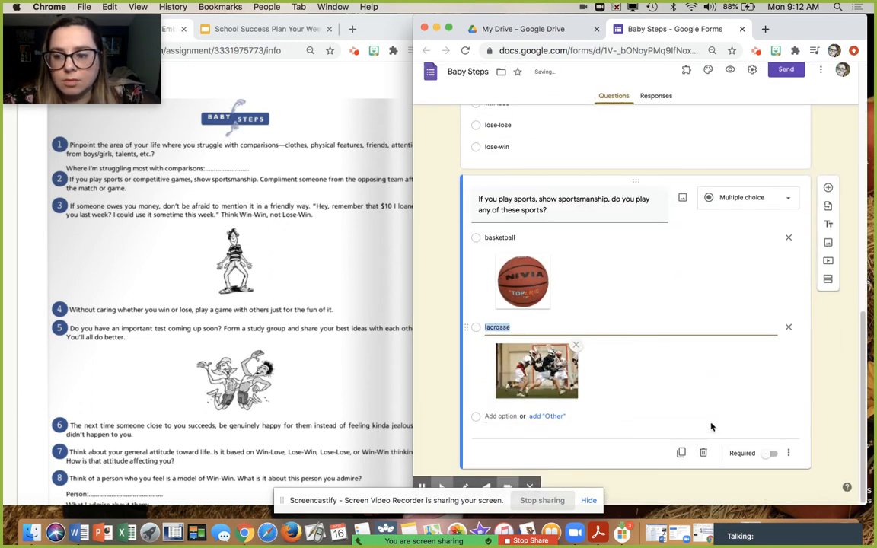
pyautogui.click(511, 423)
pyautogui.write('voll')
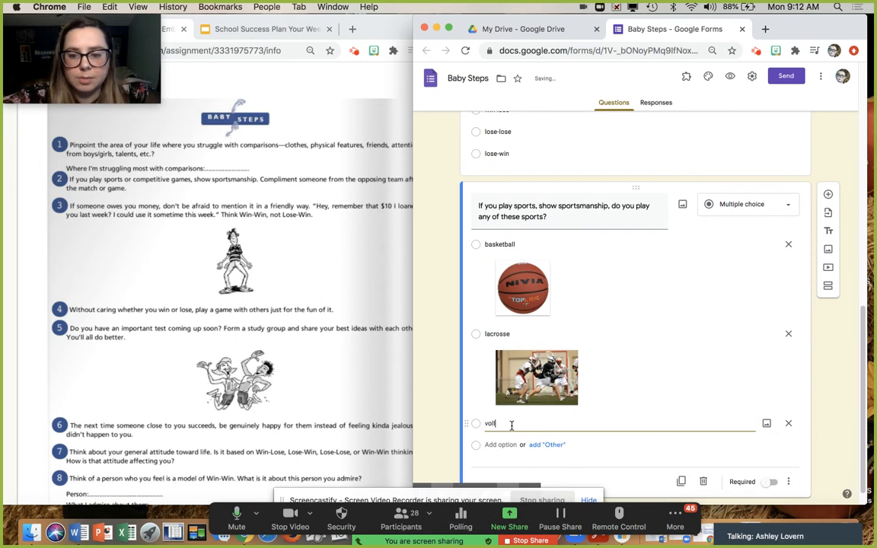
pyautogui.write('eyball')
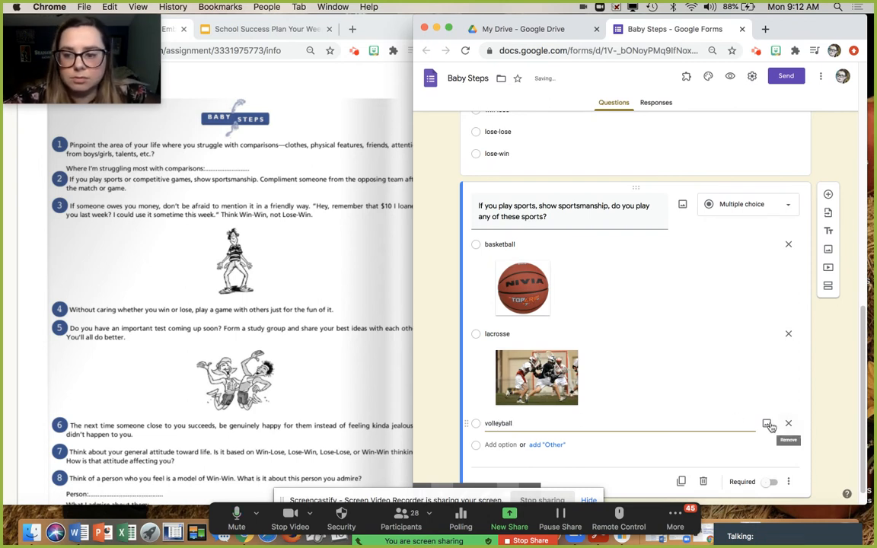
pyautogui.click(767, 425)
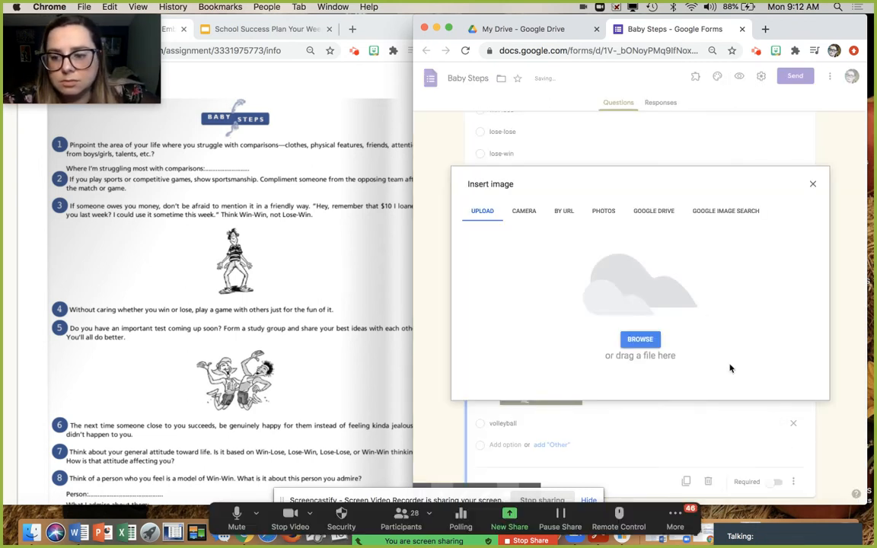
pyautogui.click(726, 213)
pyautogui.write('volleyball')
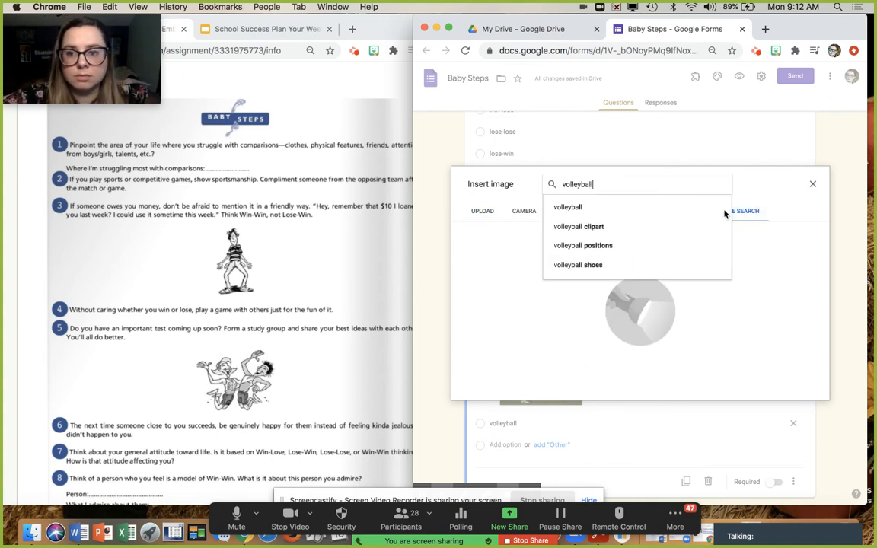
pyautogui.press('Return')
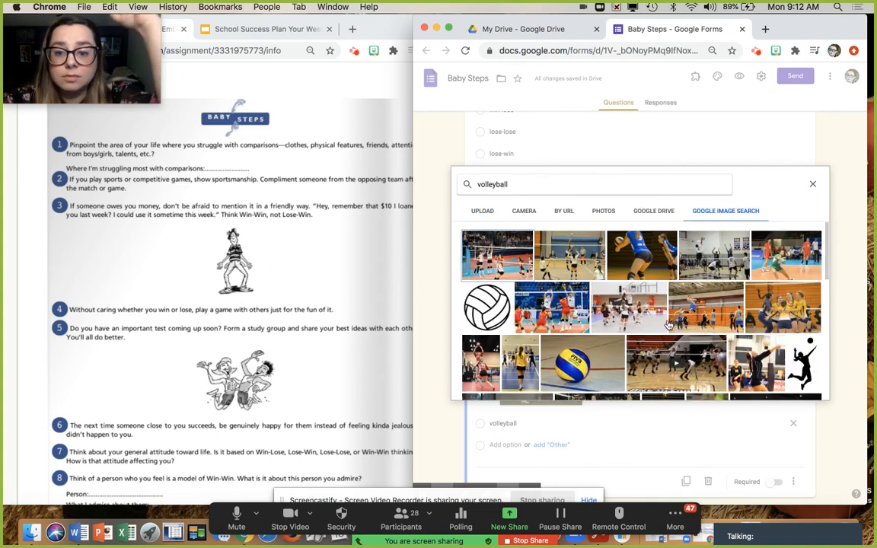
pyautogui.click(754, 364)
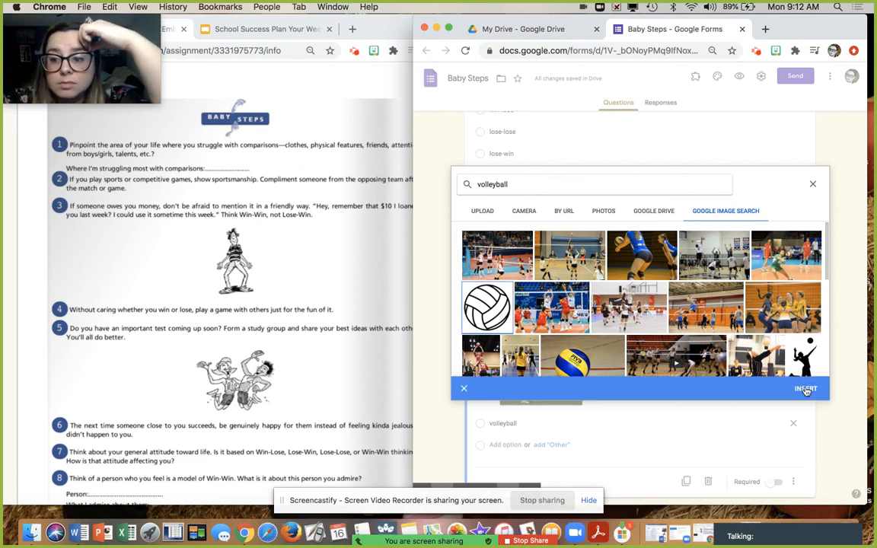
pyautogui.click(804, 386)
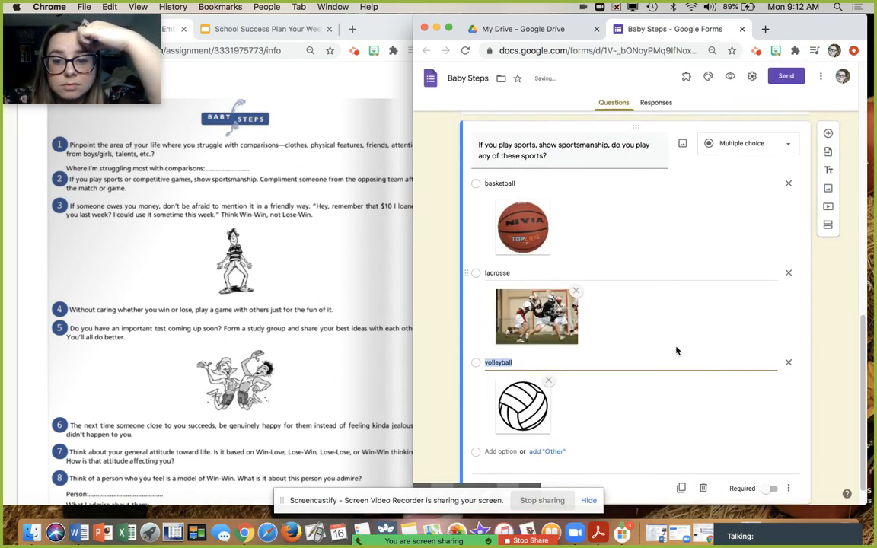
# Add "football" as the fourth sports option and attach the tilted brown football picture from a Google image search for "football".
pyautogui.click(495, 444)
pyautogui.write('football')
pyautogui.click(767, 446)
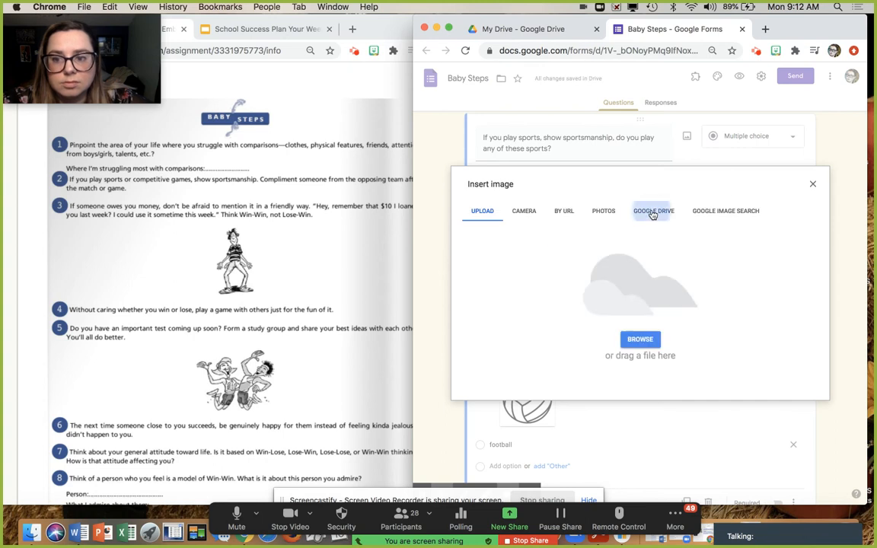
pyautogui.click(653, 213)
pyautogui.click(712, 212)
pyautogui.click(686, 186)
pyautogui.write('football')
pyautogui.click(661, 208)
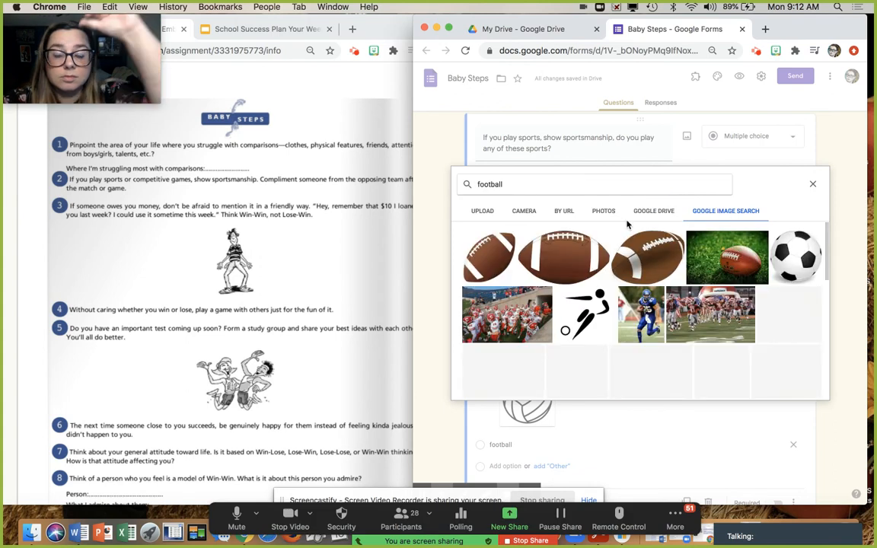
pyautogui.click(508, 252)
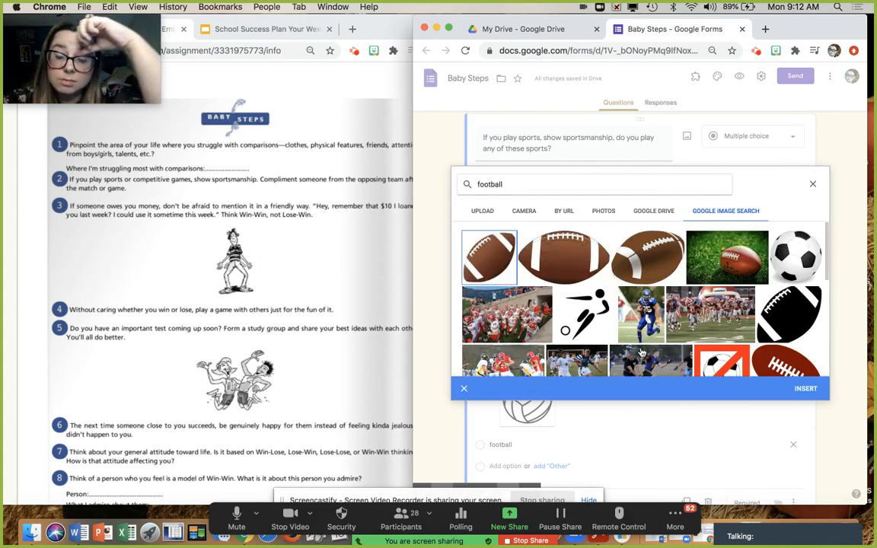
pyautogui.click(806, 386)
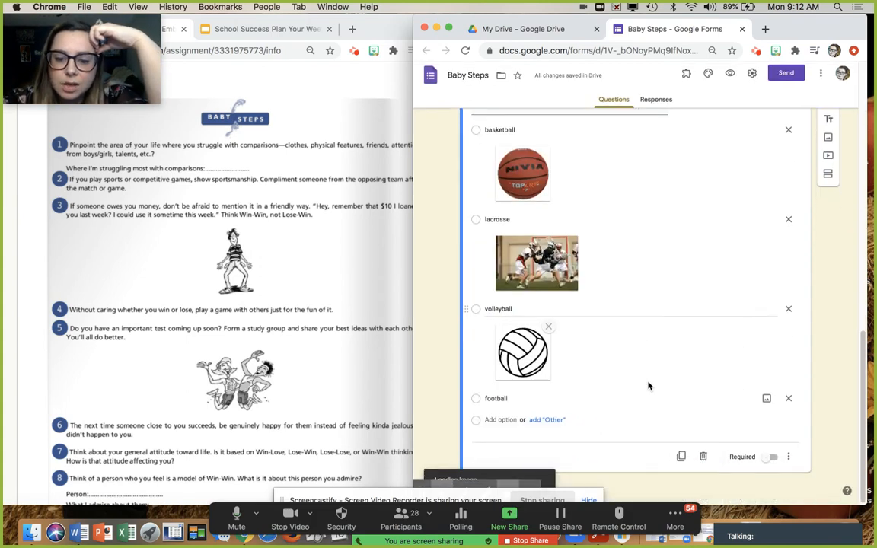
# Add "hockey" as the fifth sports option and attach the sled hockey player picture from a Google image search for "hockey".
pyautogui.click(504, 424)
pyautogui.write('hockey')
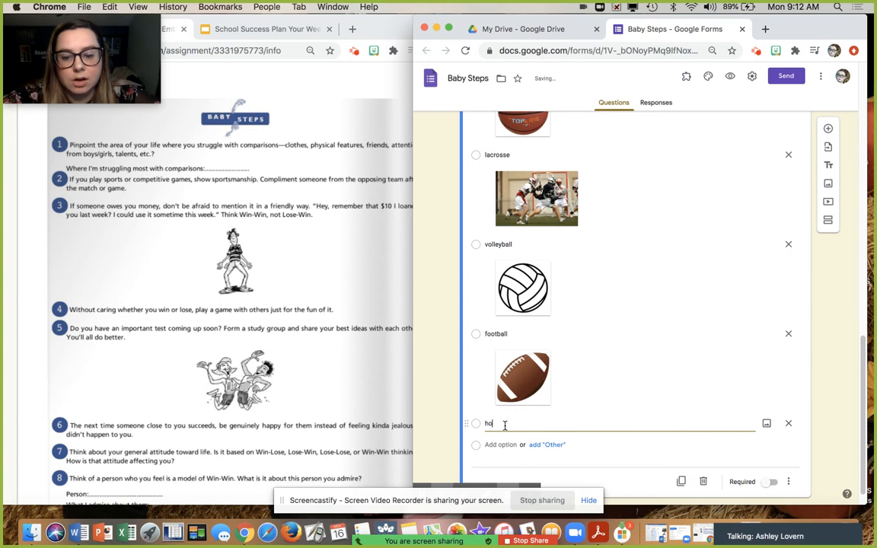
pyautogui.click(765, 422)
pyautogui.click(710, 212)
pyautogui.write('ho')
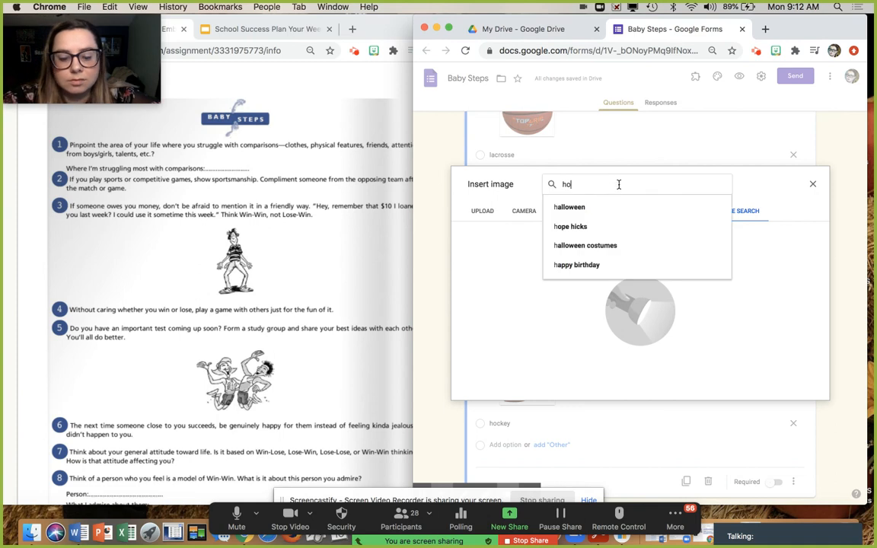
pyautogui.write('ckey')
pyautogui.press('Return')
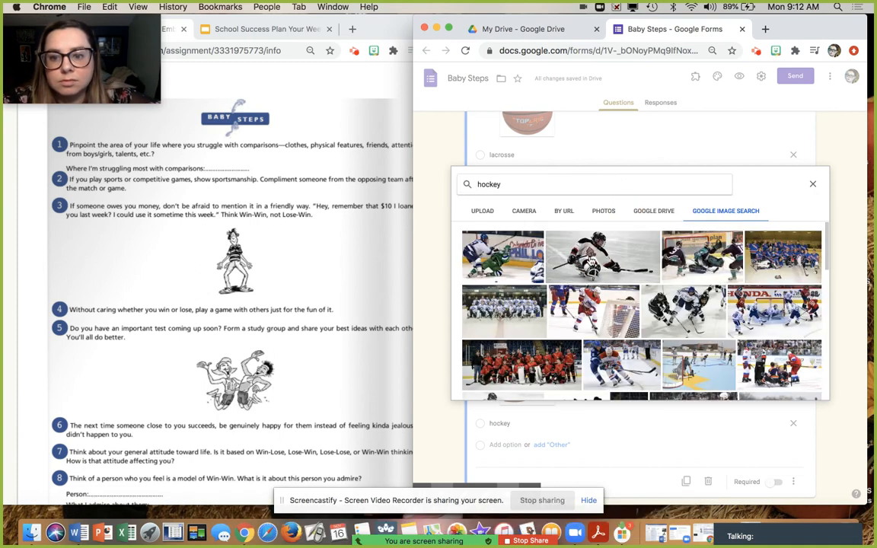
pyautogui.click(602, 256)
pyautogui.click(806, 388)
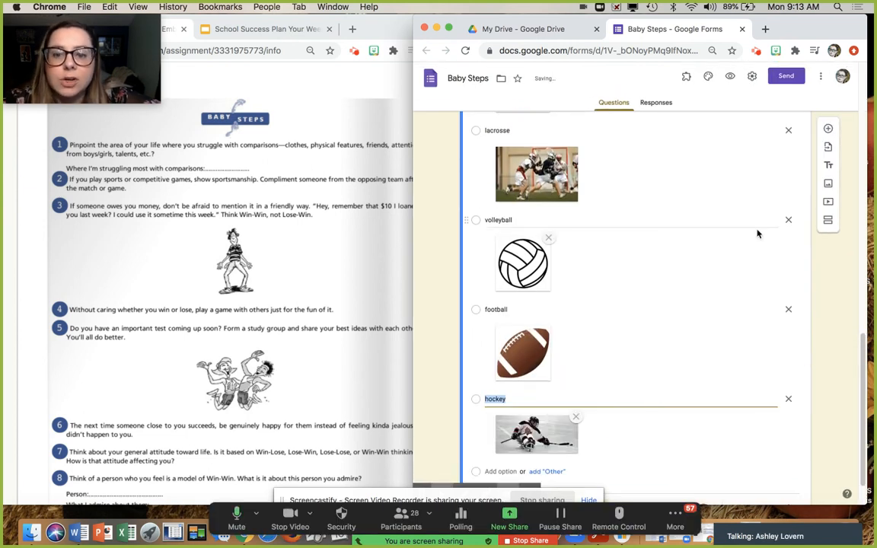
# Preview the form and review its questions and illustrated sports options from the header image to the end.
pyautogui.scroll(15, 757, 233)
pyautogui.scroll(5, 757, 234)
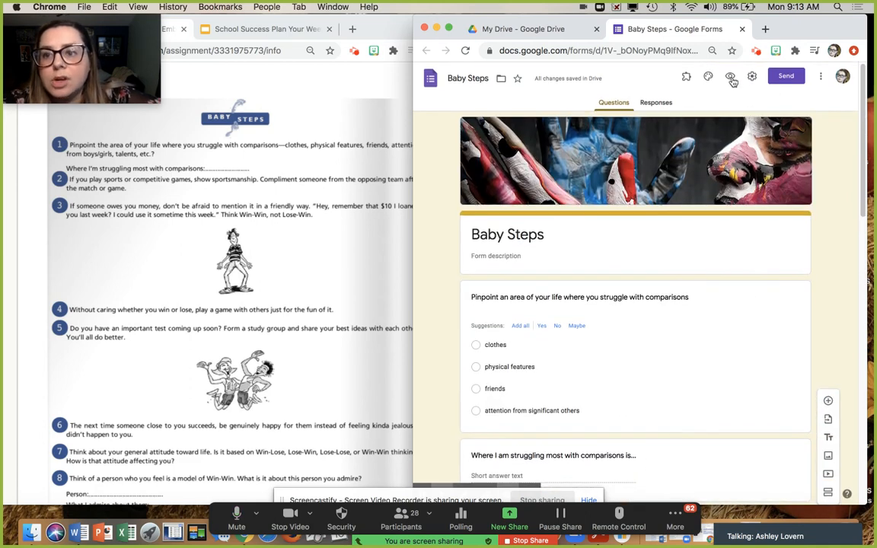
pyautogui.click(730, 78)
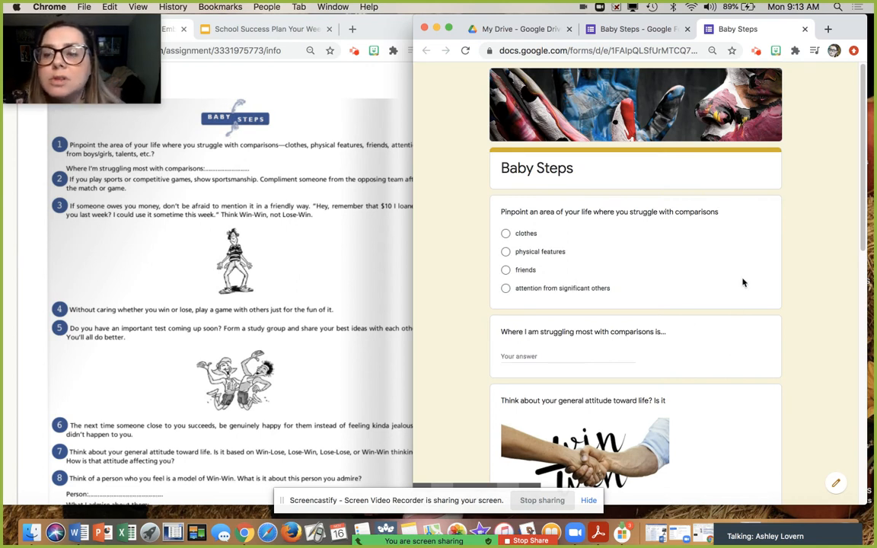
pyautogui.scroll(-5, 743, 281)
pyautogui.scroll(-7, 742, 281)
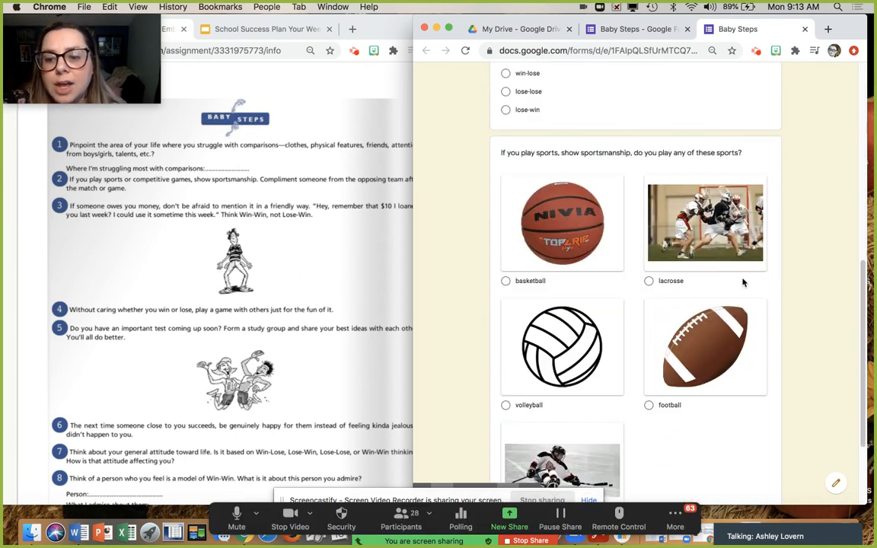
pyautogui.scroll(3, 784, 270)
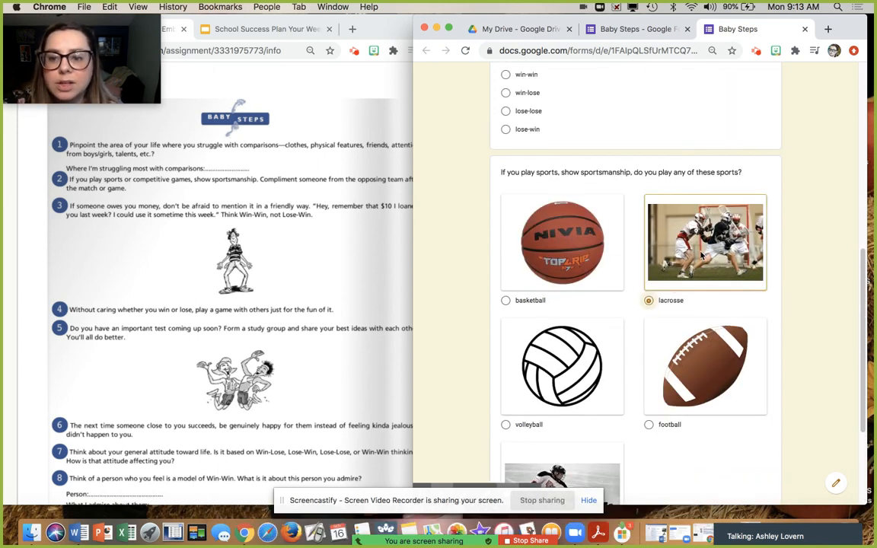
pyautogui.scroll(-3, 788, 318)
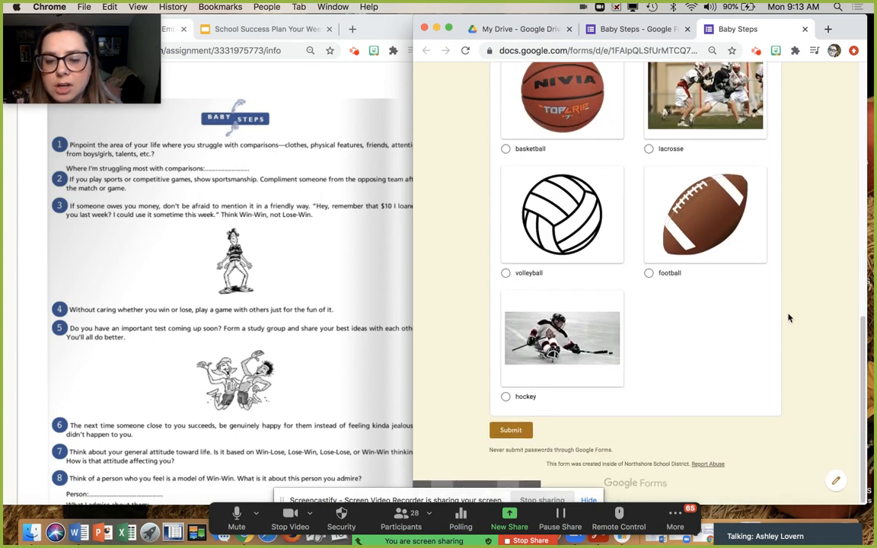
pyautogui.scroll(15, 655, 316)
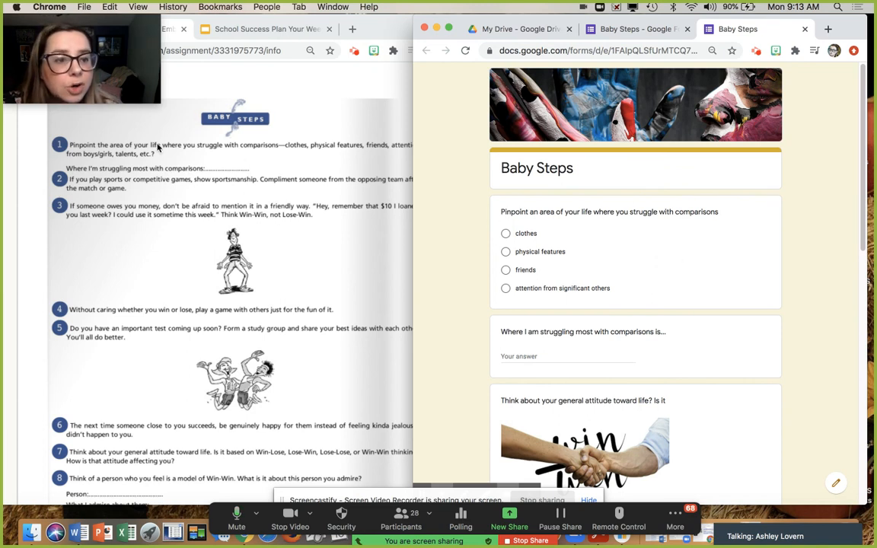
# Compare the worksheet's baby steps with the previewed form's questions, and return to the form editor.
pyautogui.scroll(-5, 165, 301)
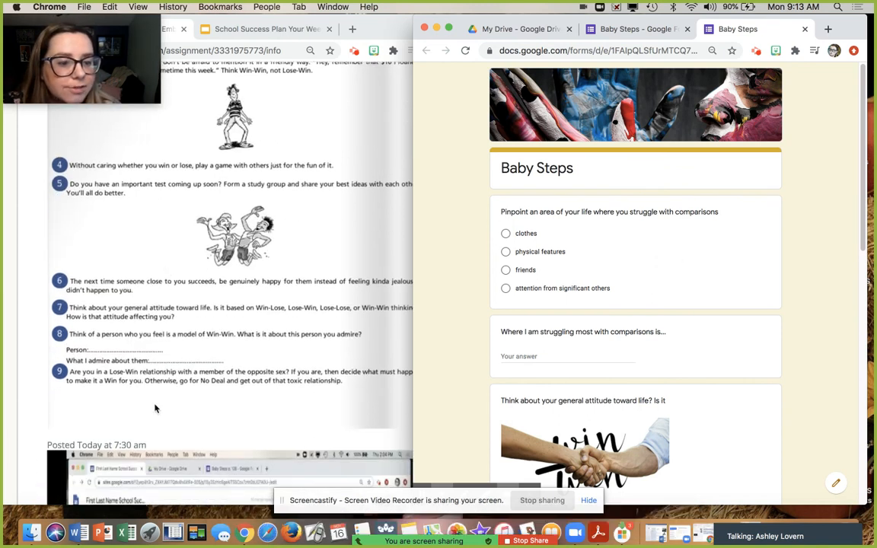
pyautogui.scroll(2, 155, 409)
pyautogui.scroll(3, 156, 409)
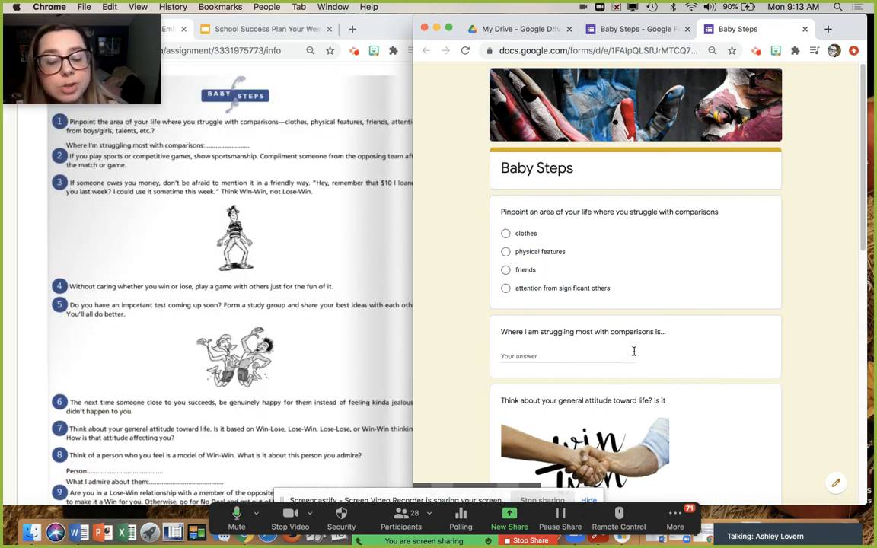
pyautogui.scroll(-7, 631, 355)
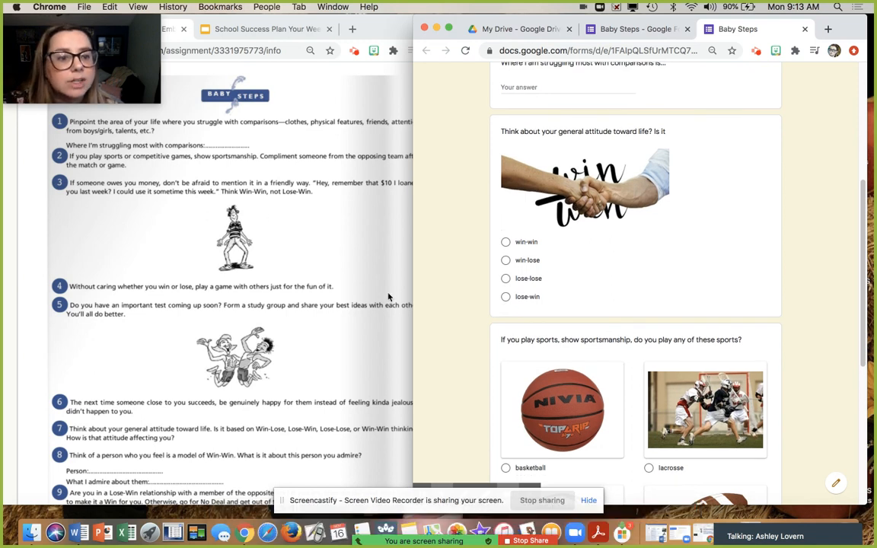
pyautogui.scroll(-8, 659, 385)
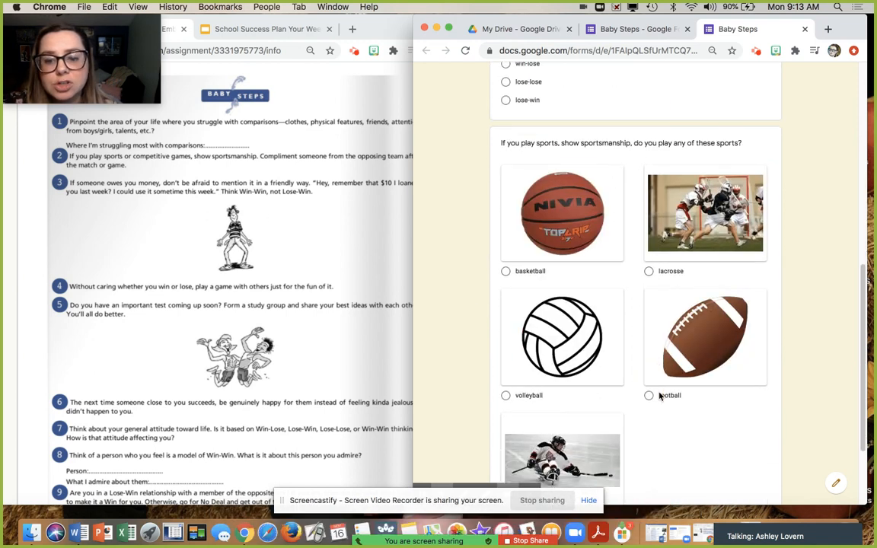
pyautogui.scroll(12, 659, 395)
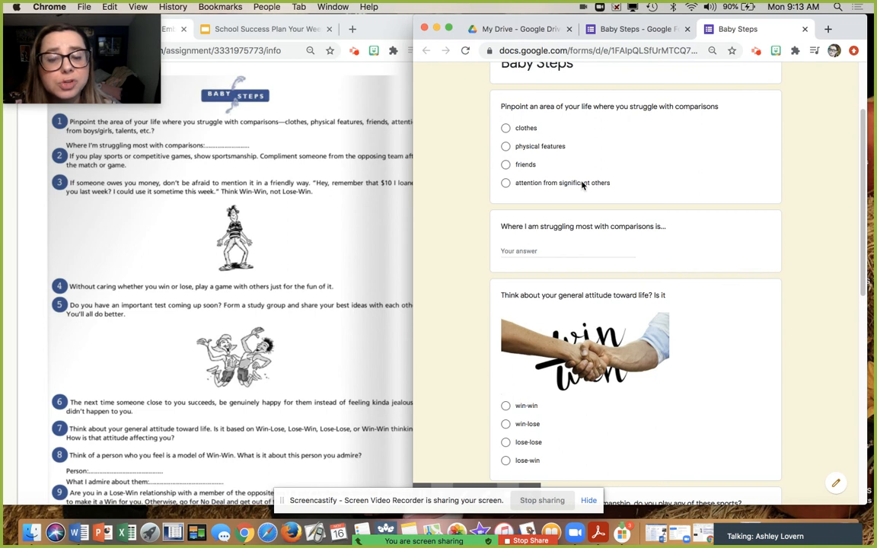
pyautogui.scroll(3, 654, 267)
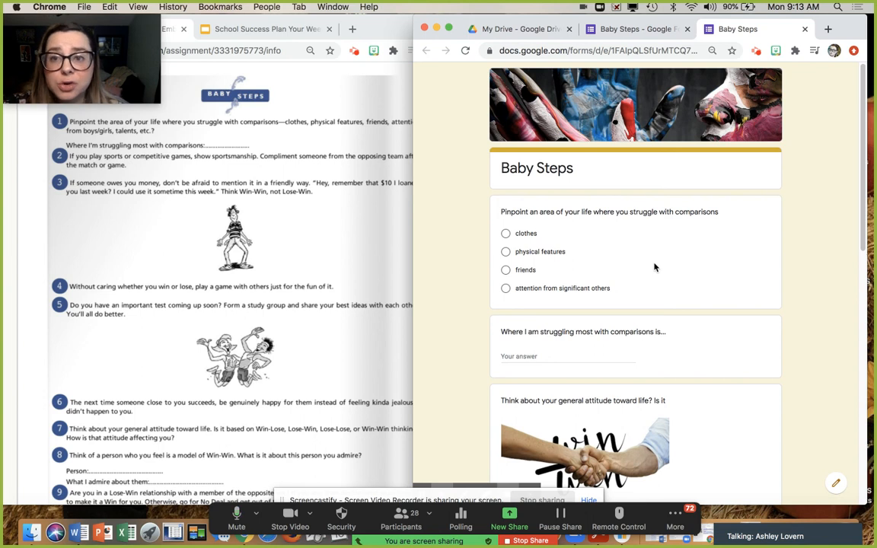
pyautogui.click(635, 32)
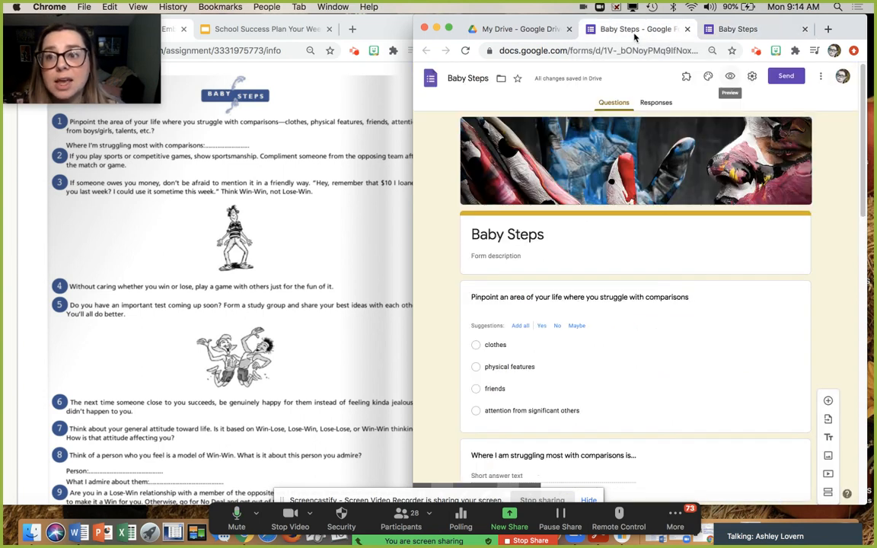